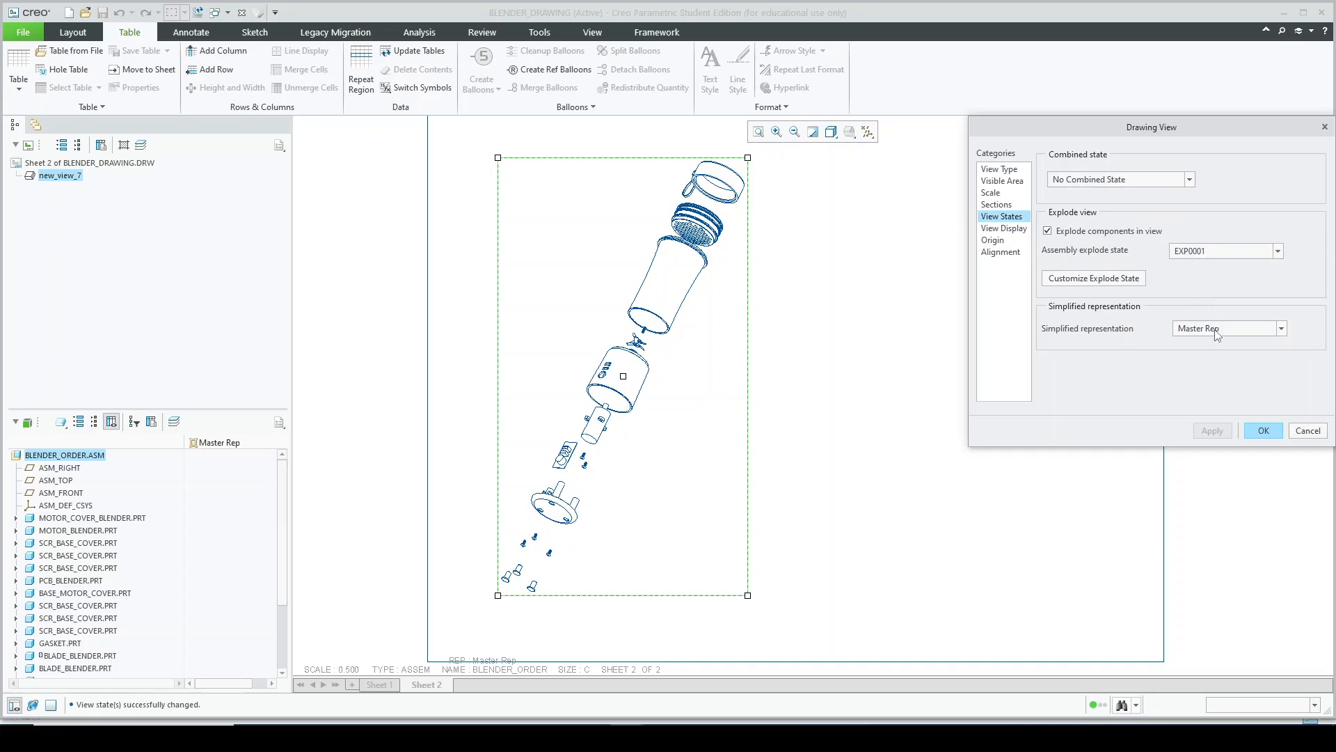
Leave the view properties without changes, switch to the BLENDER_ORDER.ASM window and open the View Manager.
left_click(1307, 430)
left_click(227, 12)
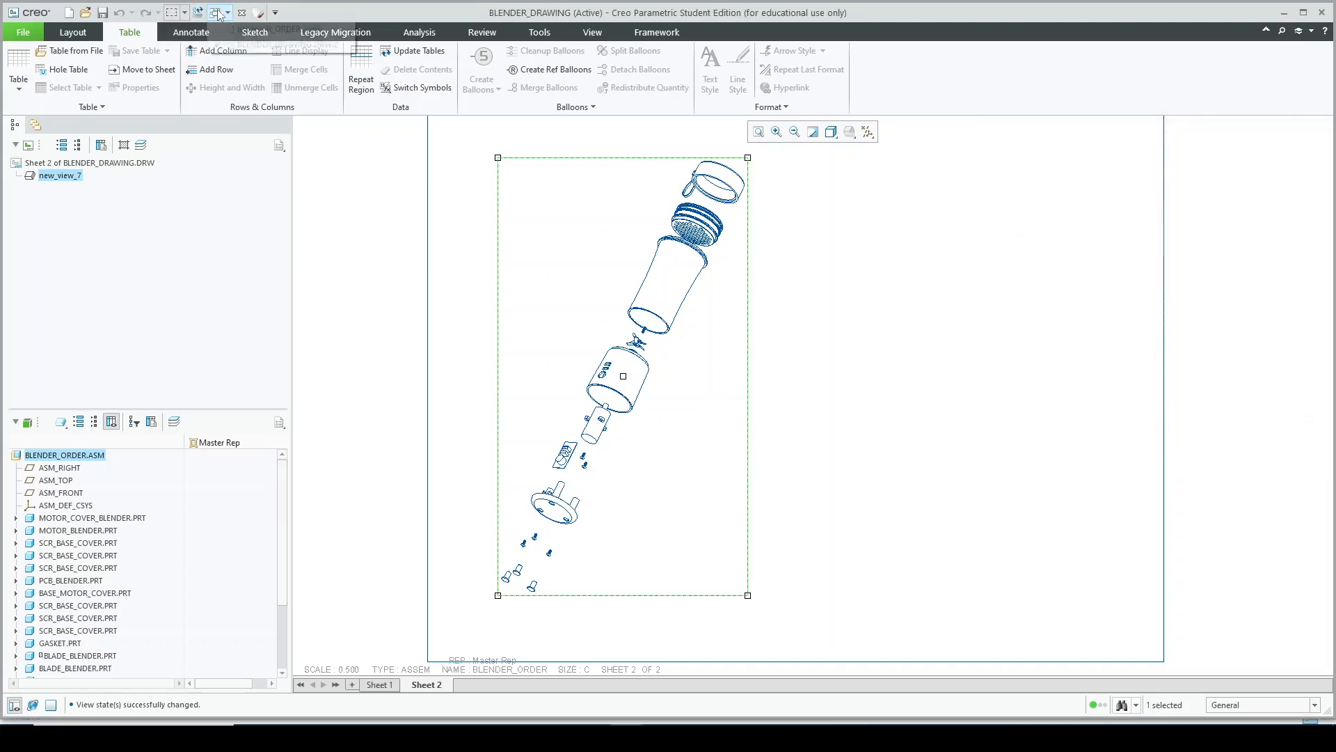
left_click(239, 34)
mouse_move(696, 281)
middle_mouse_down()
mouse_move(704, 337)
mouse_move(690, 354)
middle_mouse_up()
left_click(806, 132)
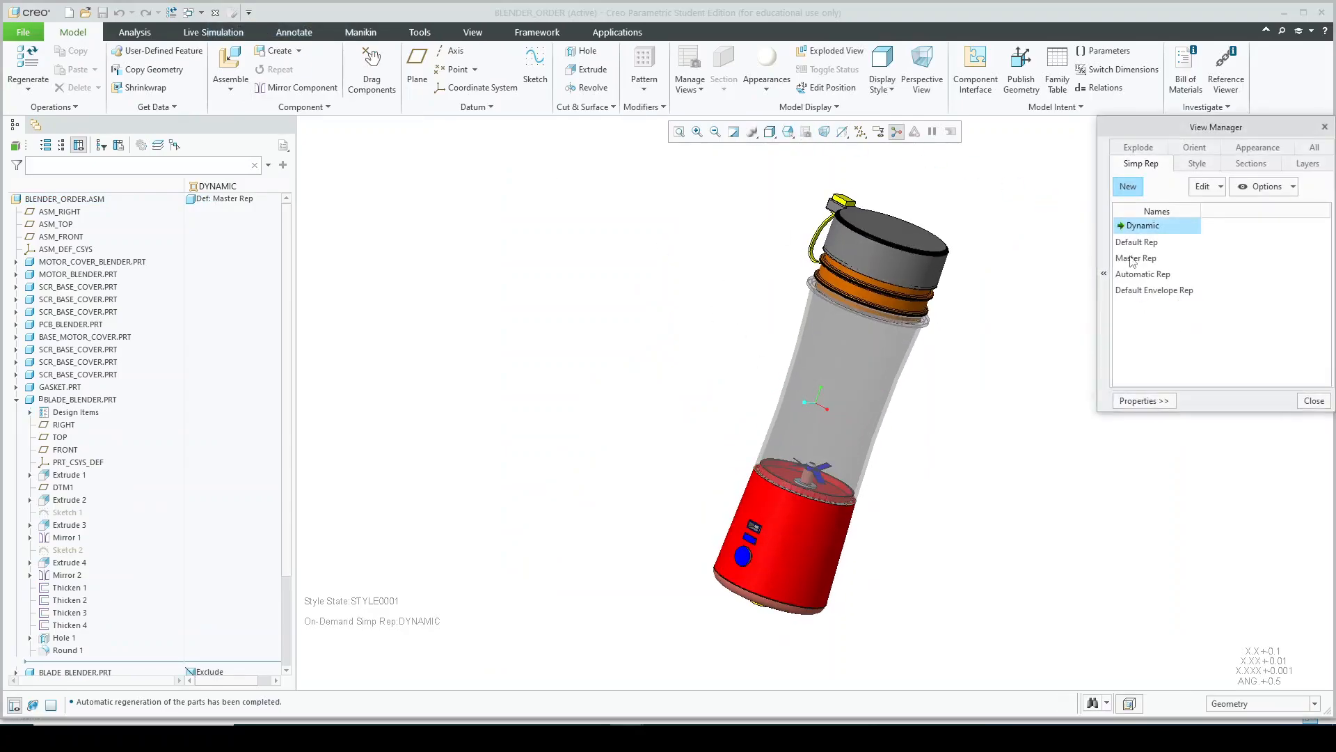
Compare the blades in the Master Rep and Dynamic simplified representations, ending with Dynamic active, and close the View Manager.
double_click(1138, 258)
scroll(828, 457, "up", 8)
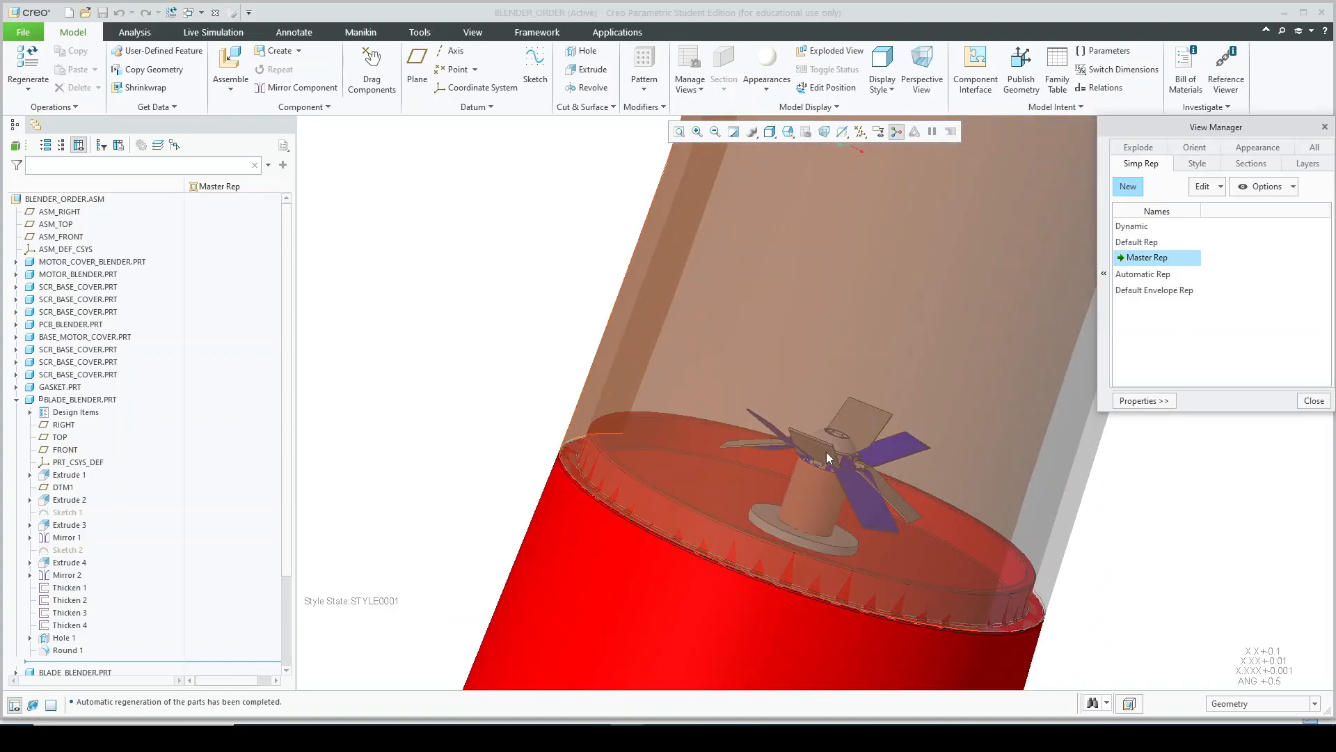
scroll(768, 419, "down", 3)
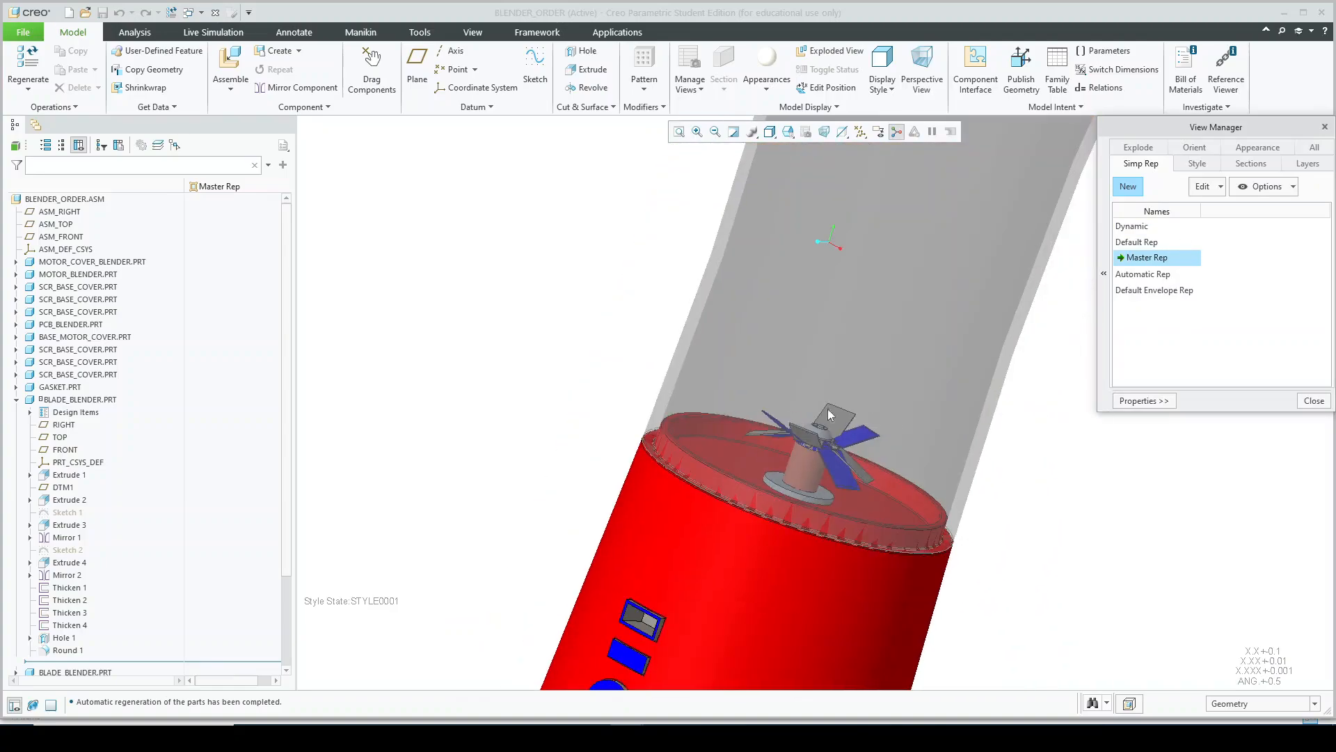
double_click(1133, 226)
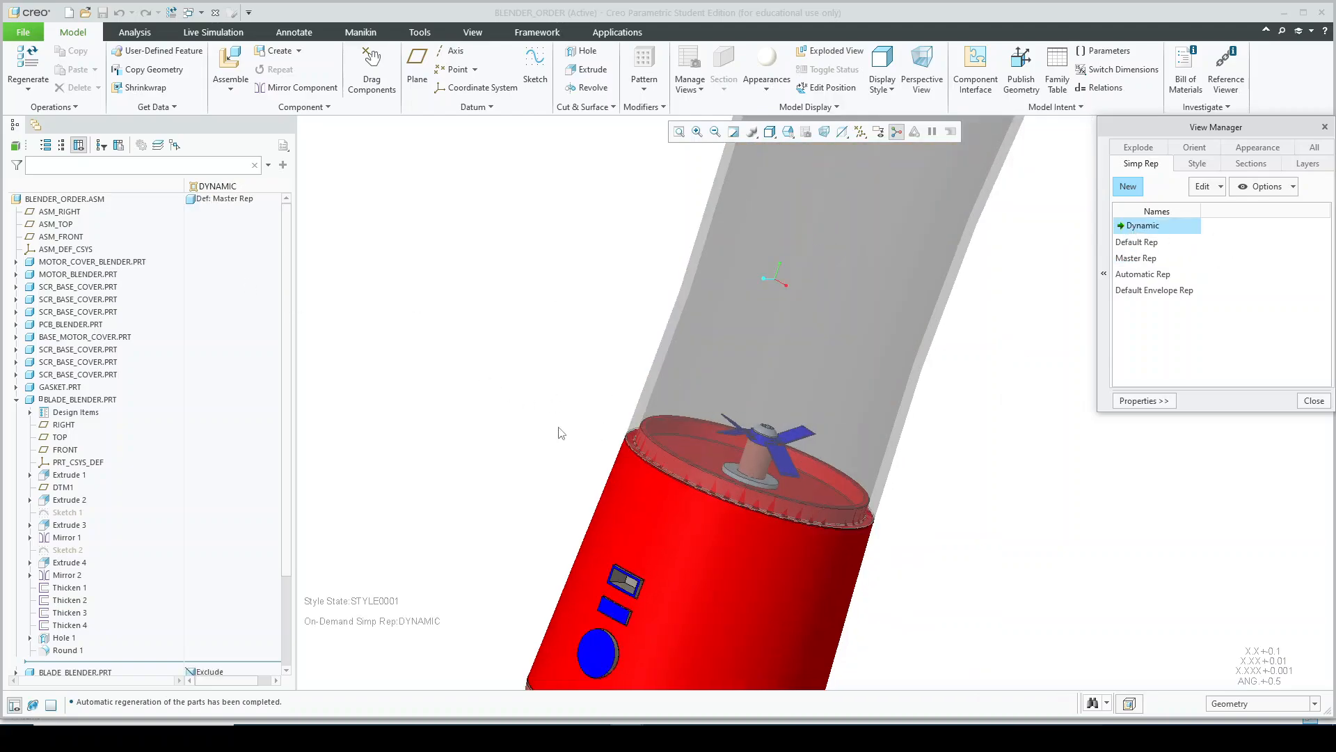
scroll(619, 427, "down", 2)
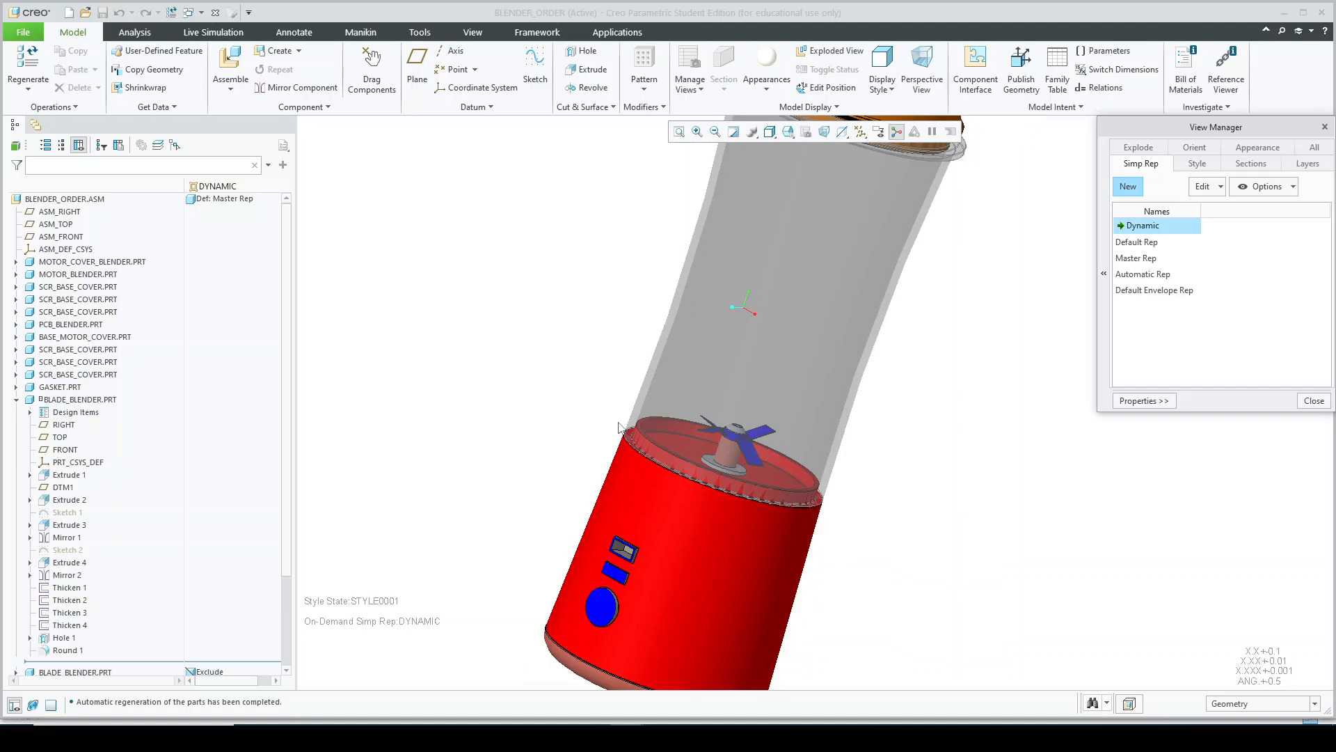
middle_click_drag(619, 428, 994, 330)
double_click(1144, 258)
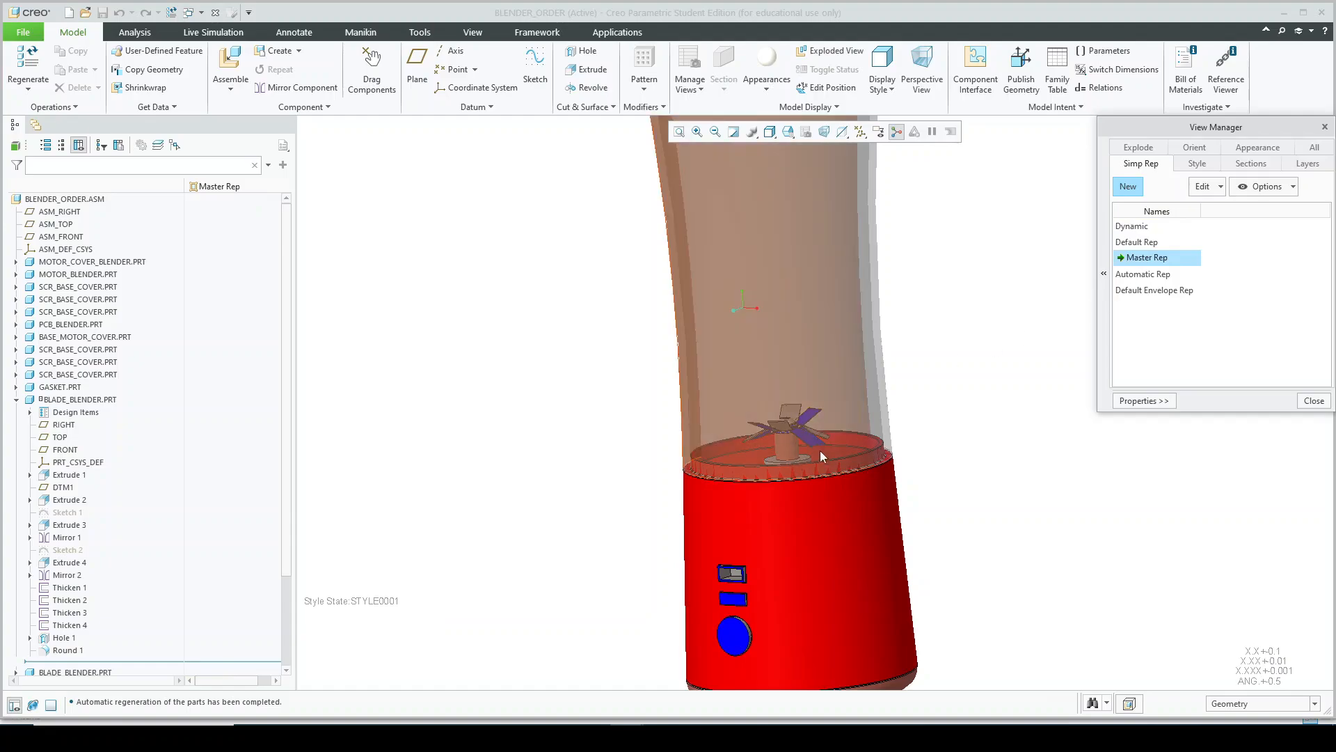
double_click(1146, 227)
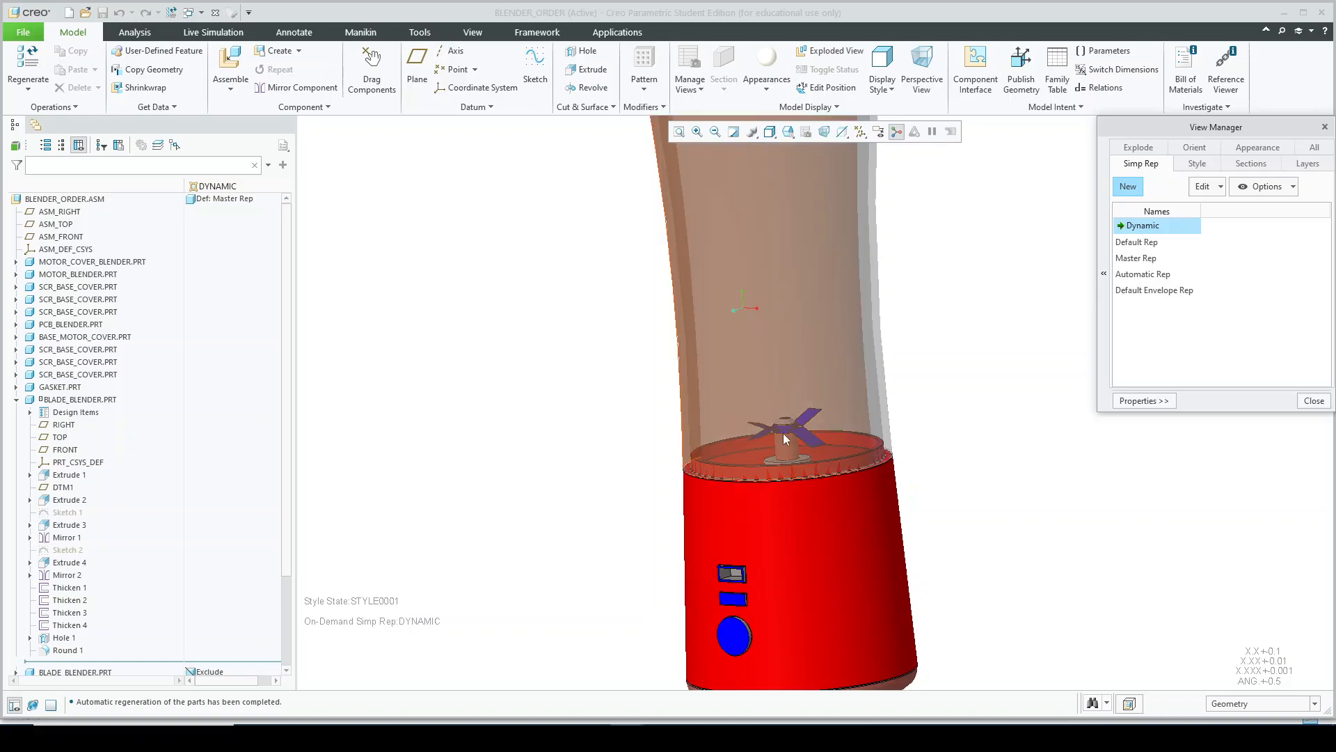
left_click(1313, 401)
Return to the BLENDER_DRAWING window and examine the blades in the exploded view on Sheet 2.
left_click(201, 13)
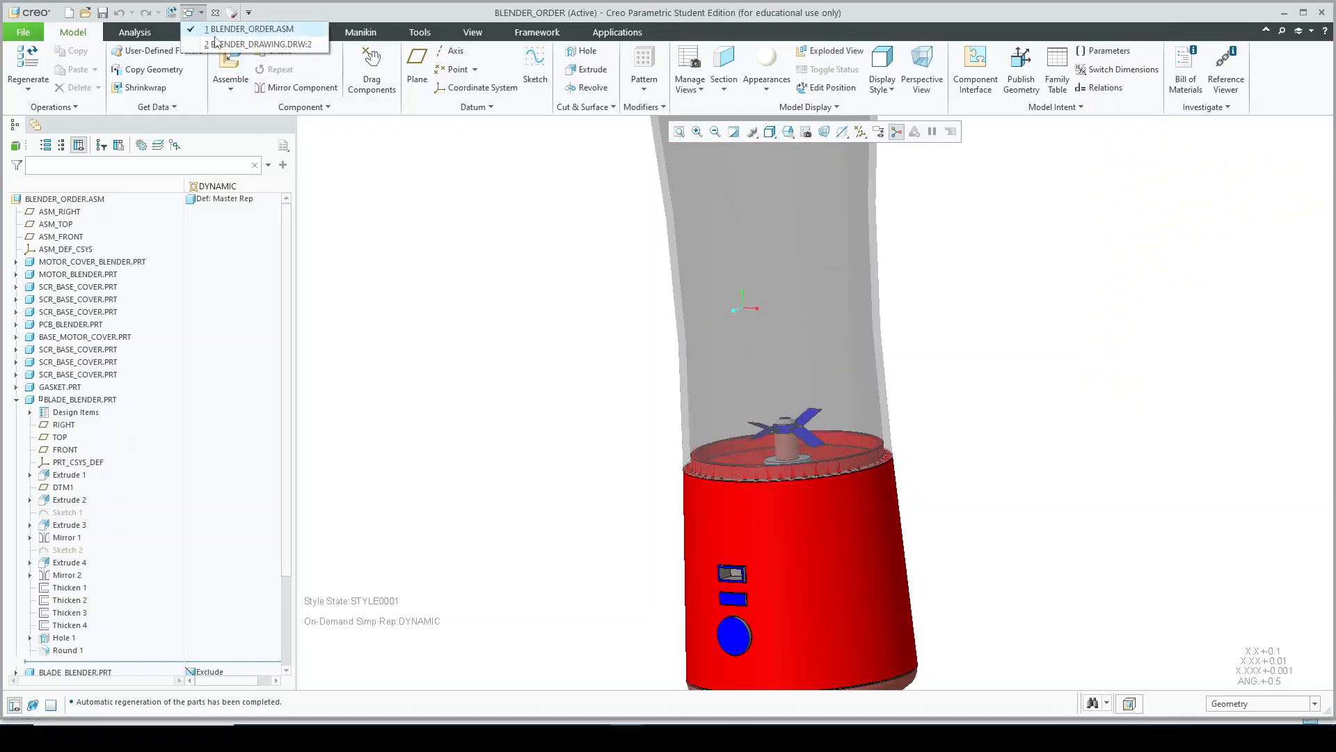
left_click(236, 44)
scroll(642, 337, "up", 5)
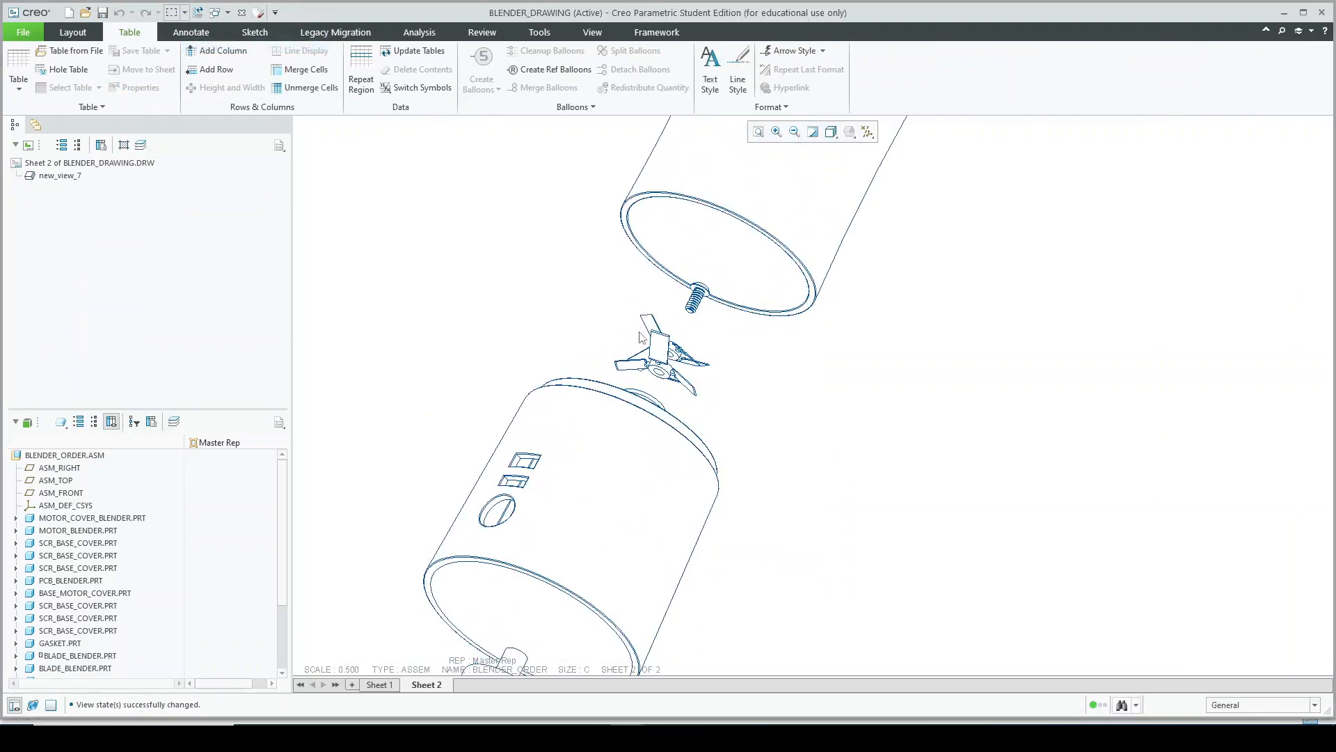
scroll(641, 337, "up", 2)
scroll(626, 317, "down", 8)
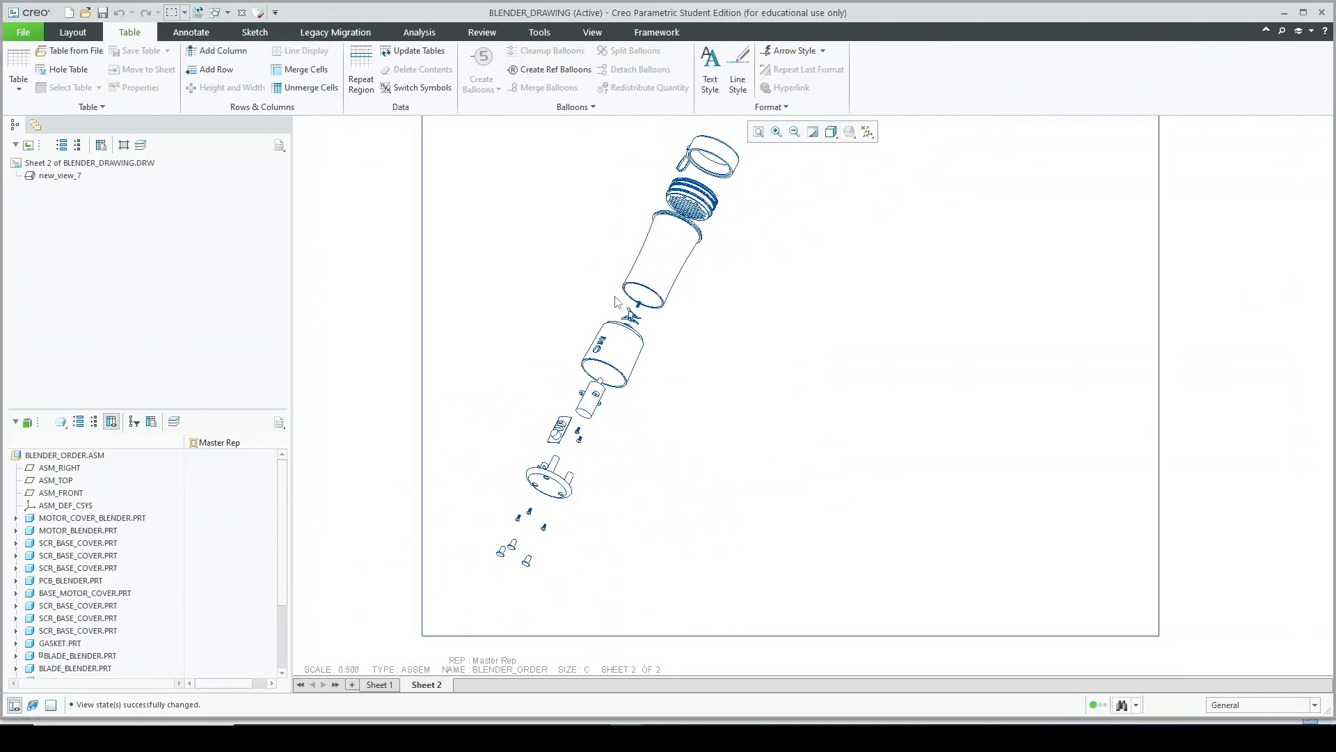
Set the exploded view's simplified representation to DYNAMIC in its view states and apply the change.
double_click(616, 301)
left_click(1022, 229)
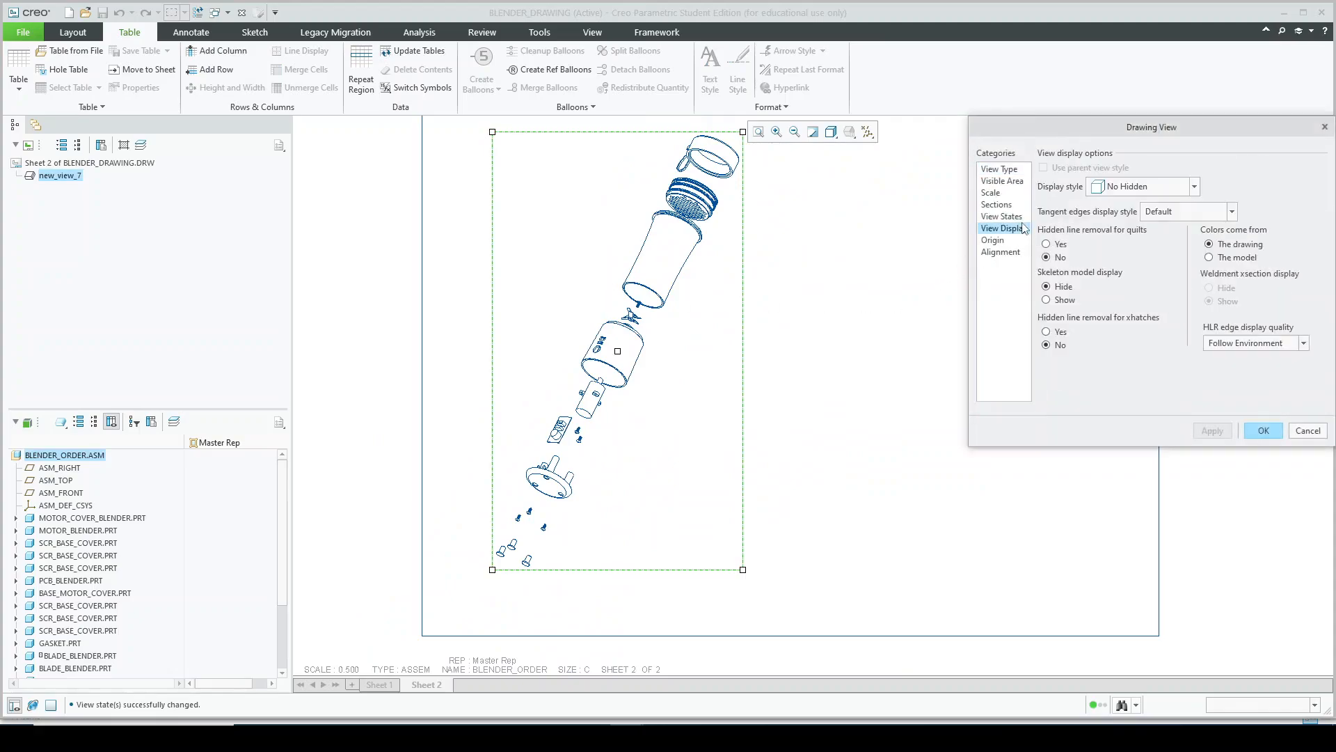
left_click(1019, 218)
left_click(1203, 330)
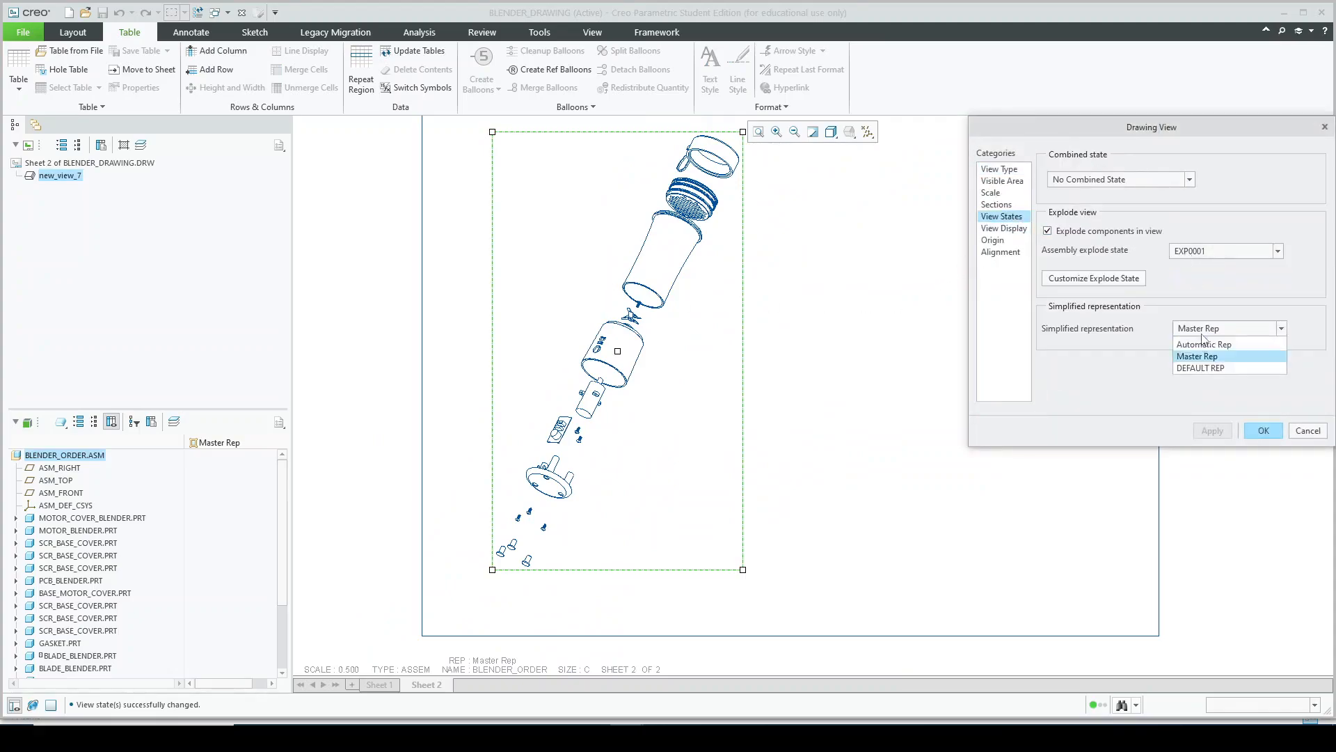
left_click(1211, 332)
left_click(1201, 333)
left_click(1196, 342)
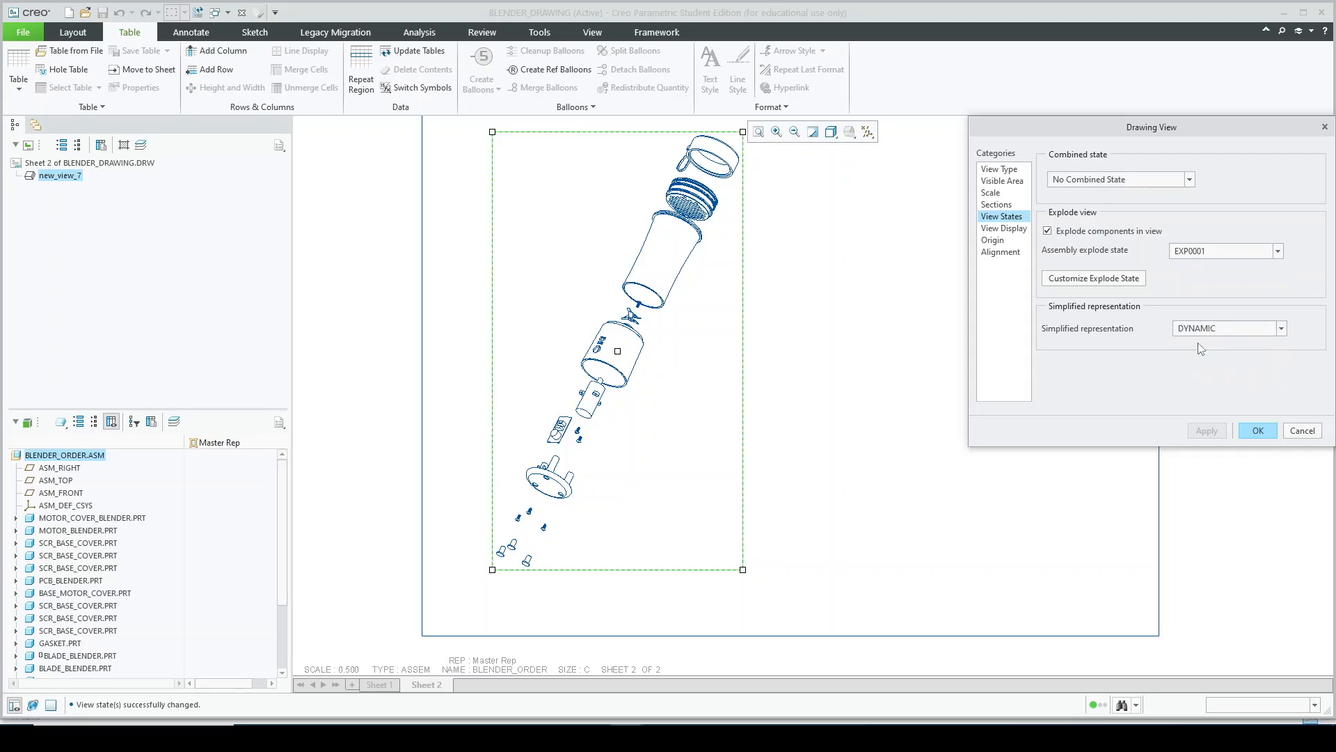
left_click(1212, 431)
left_click(1263, 431)
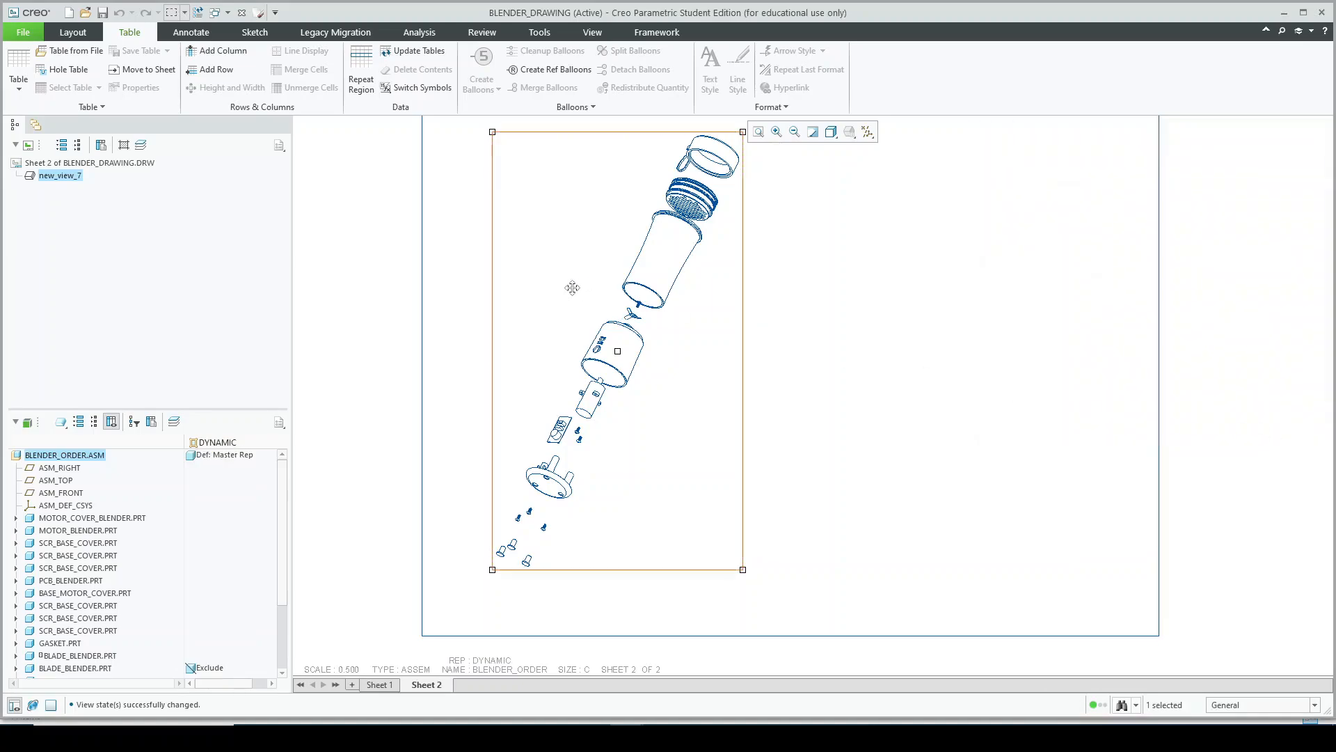
scroll(612, 320, "up", 5)
scroll(697, 325, "down", 8)
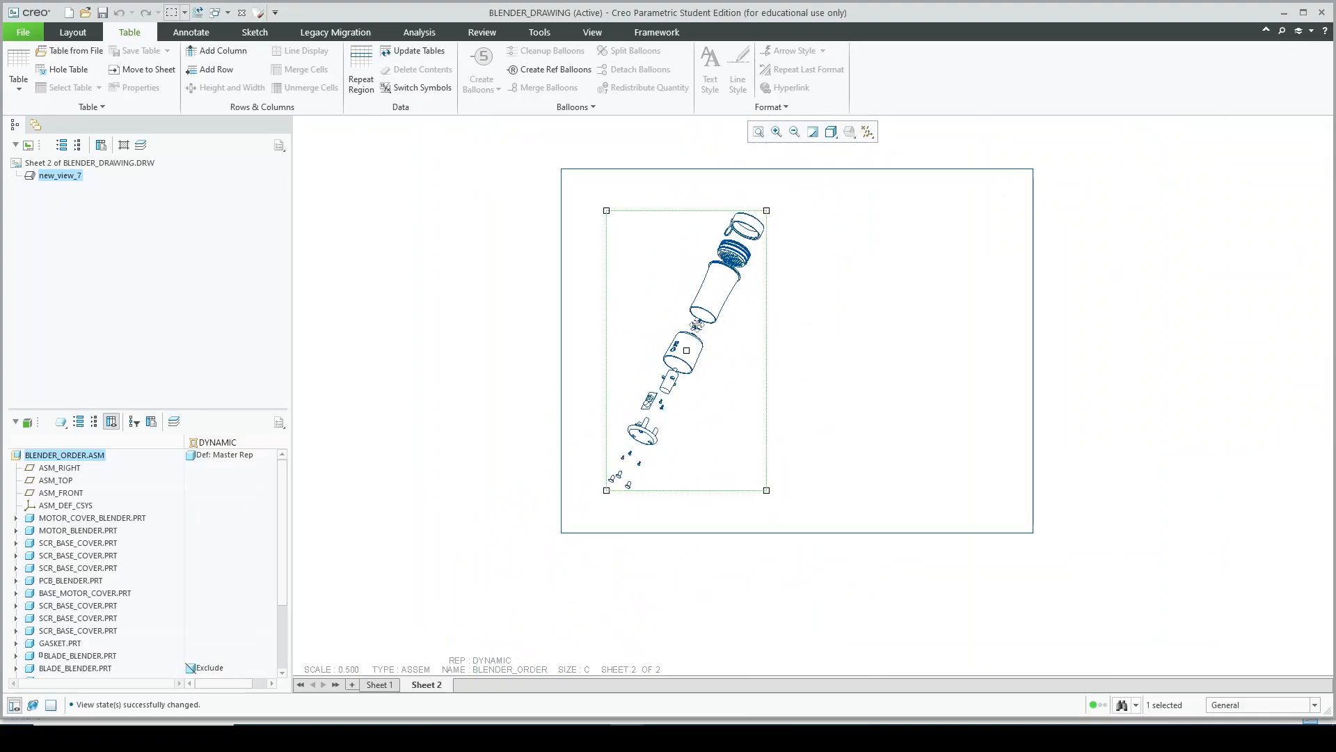
left_click(550, 293)
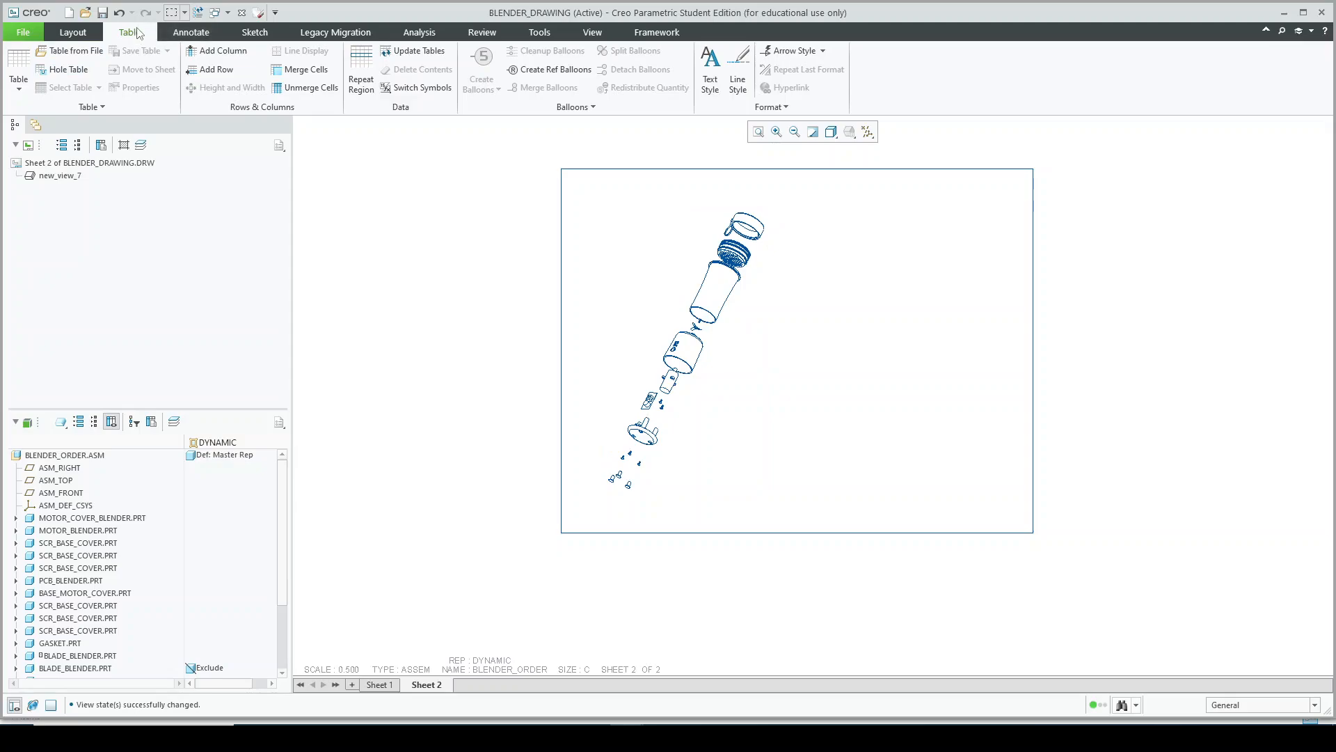
Insert a table with three columns and two rows in the free area beside the exploded view's top end.
left_click(19, 85)
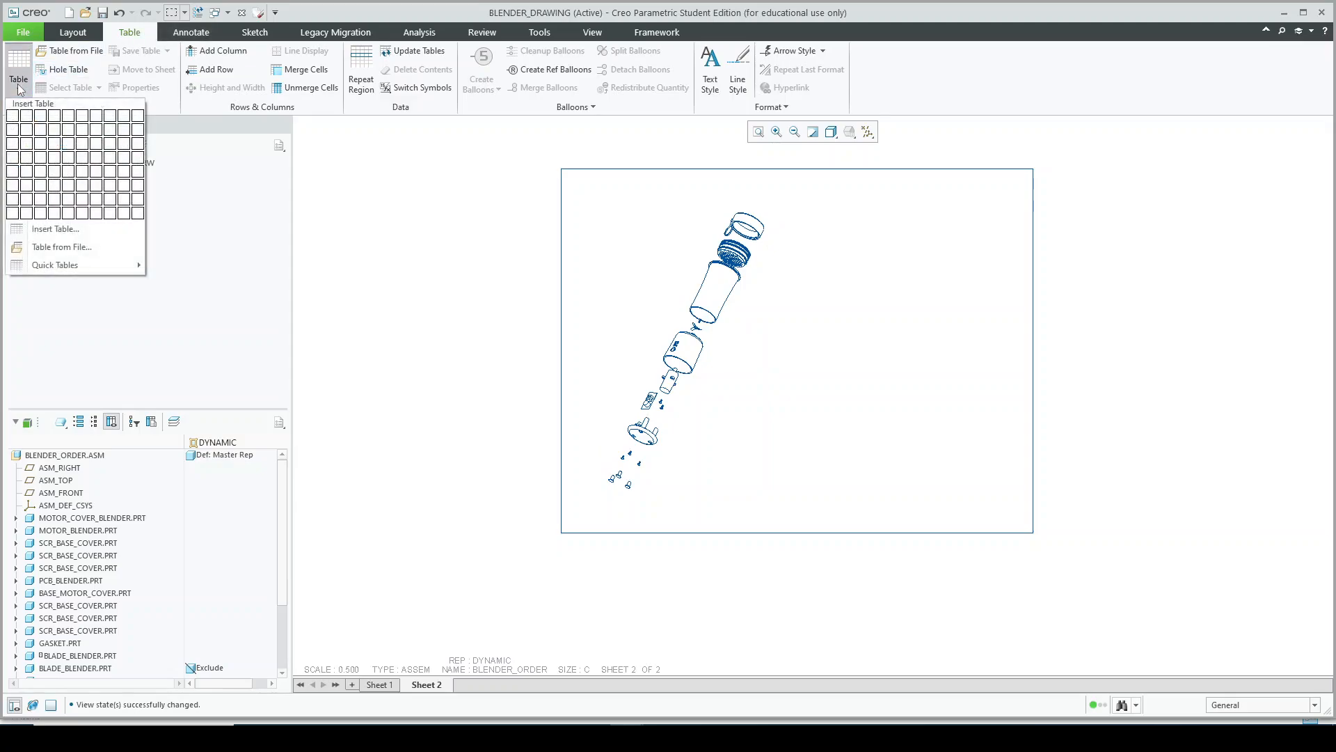
left_click(44, 137)
left_click(860, 245)
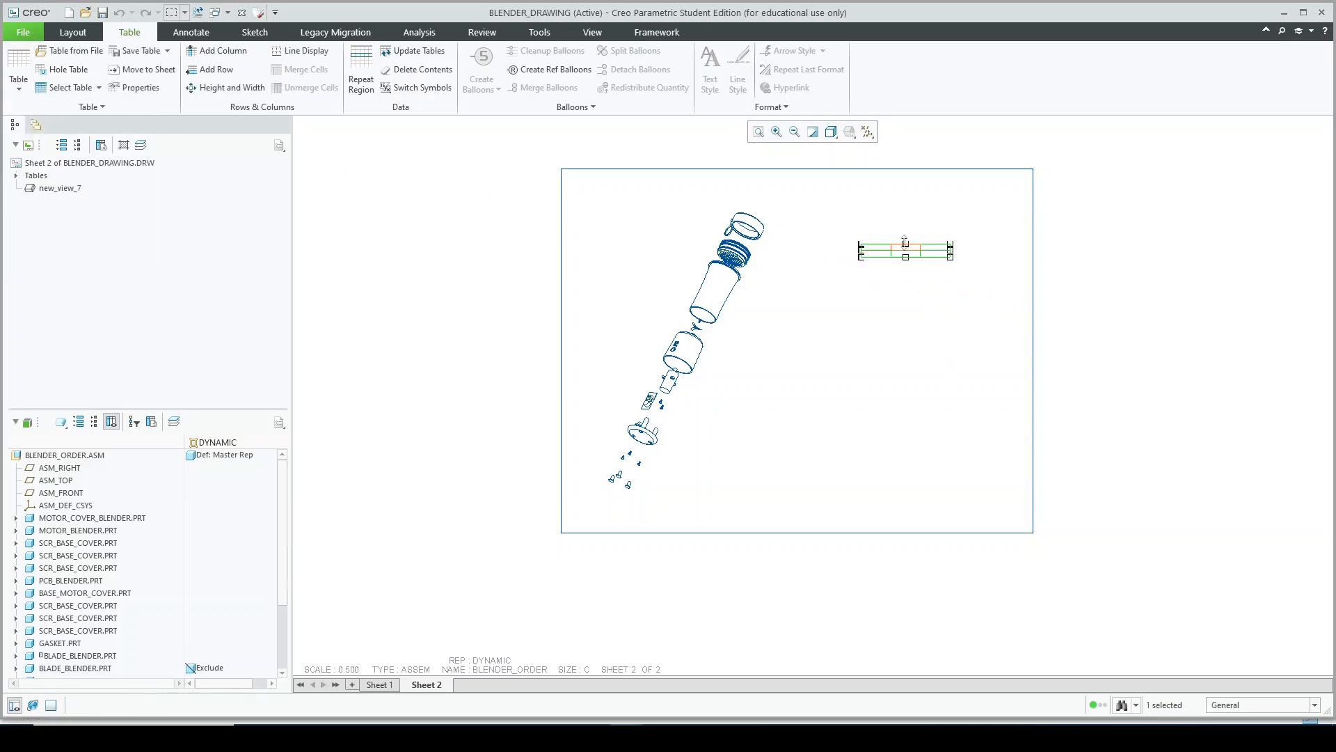
Enter S.NO in the first header cell of the new table.
scroll(904, 242, "up", 3)
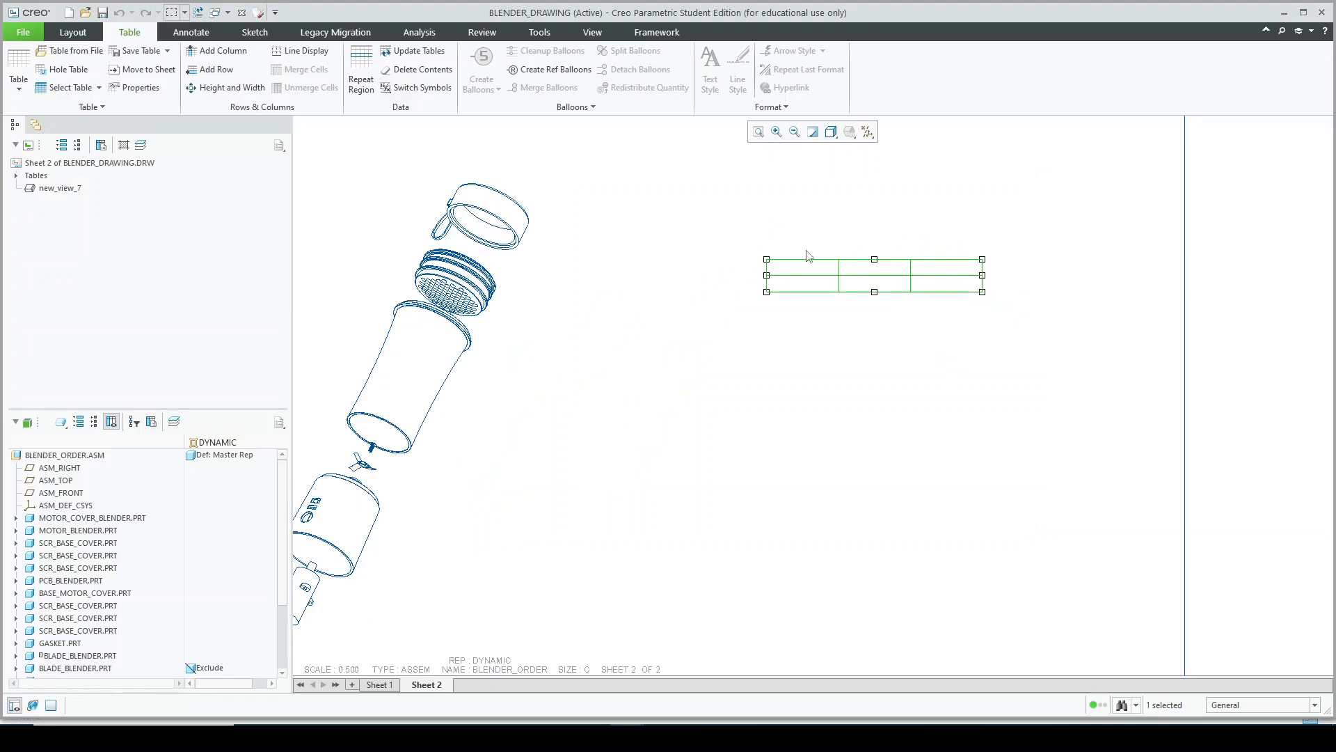
scroll(810, 258, "up", 2)
left_click(824, 343)
double_click(822, 276)
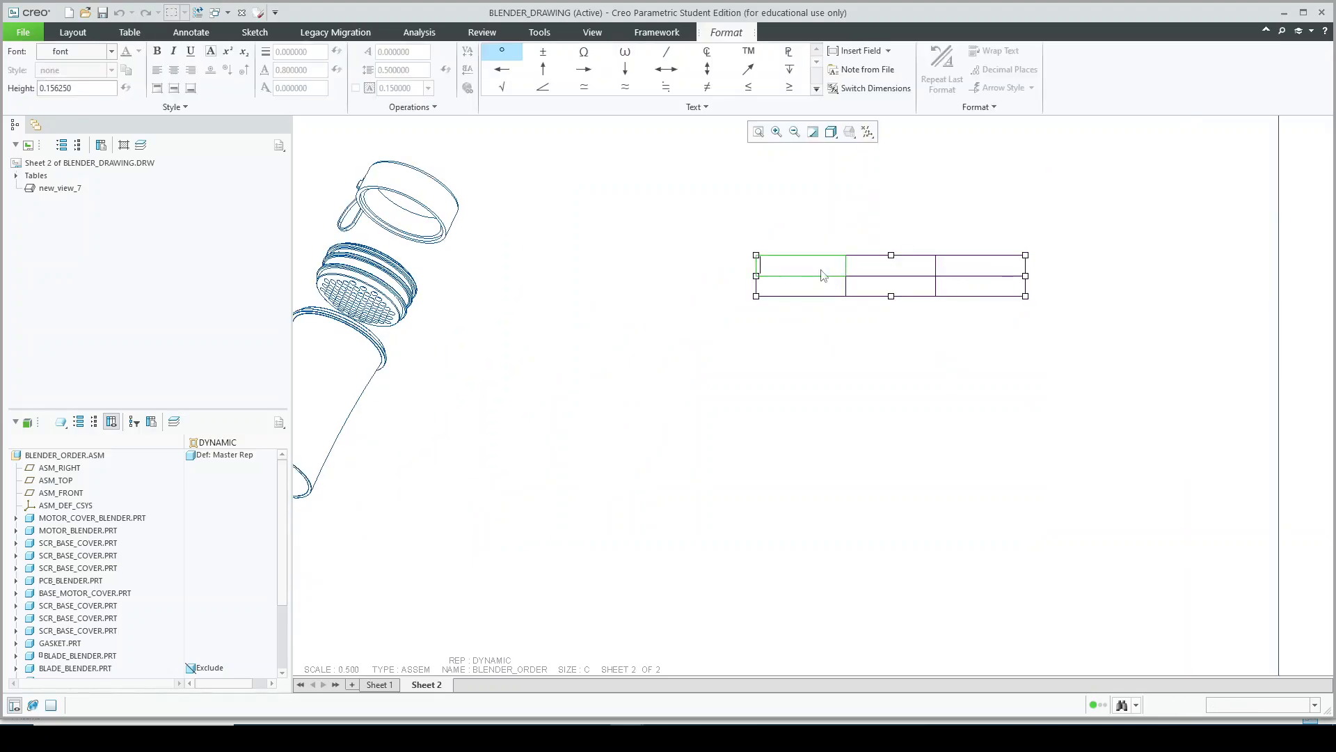
type("S.NO")
left_click(850, 371)
Enter PART NAME in the second header cell and QT. in the third.
left_click(893, 279)
double_click(897, 275)
type("PART NAME")
left_click(992, 278)
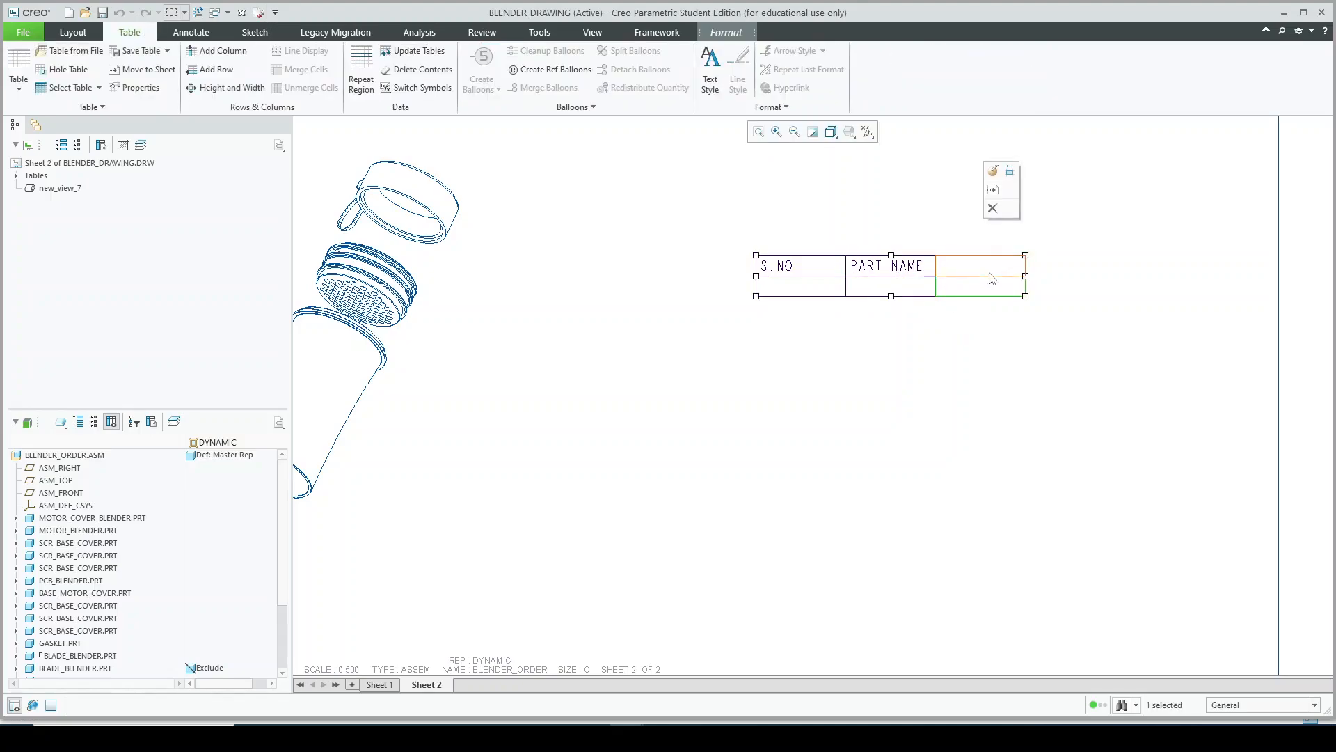
double_click(991, 279)
type("Q")
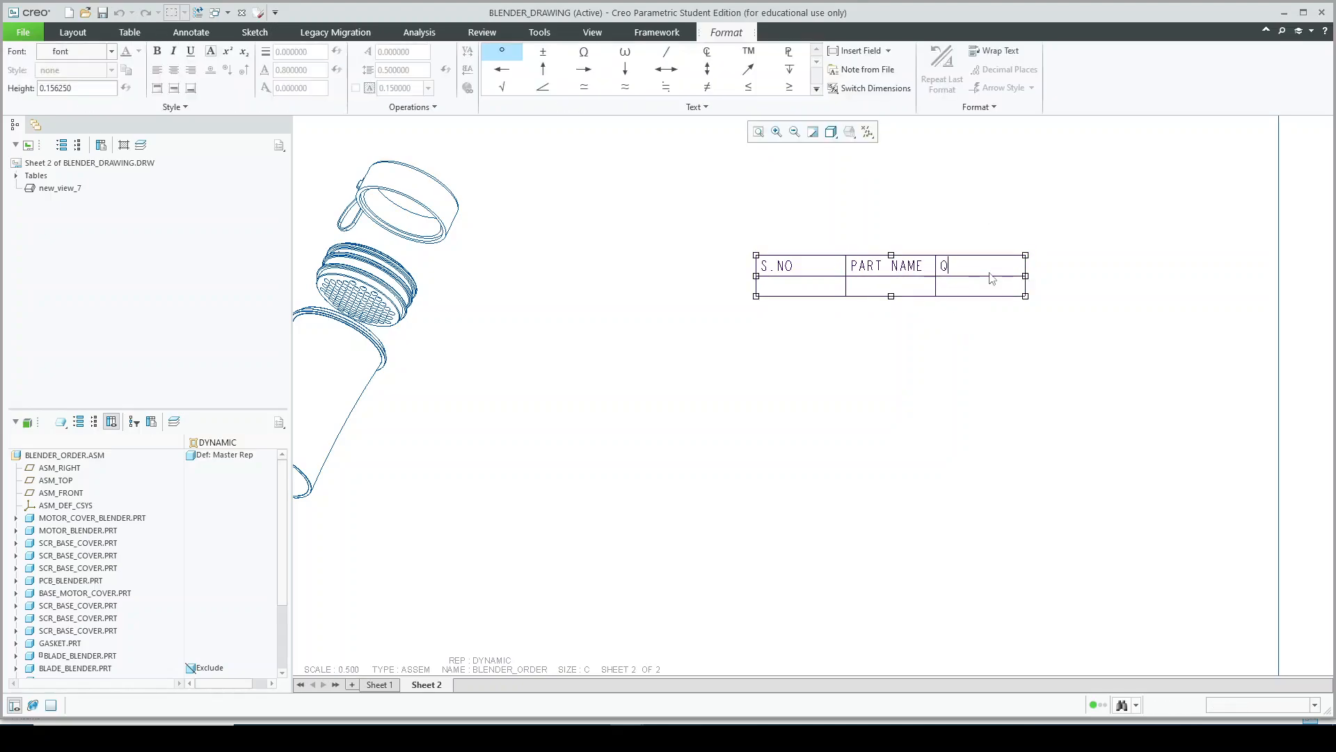
type("T.")
left_click(752, 578)
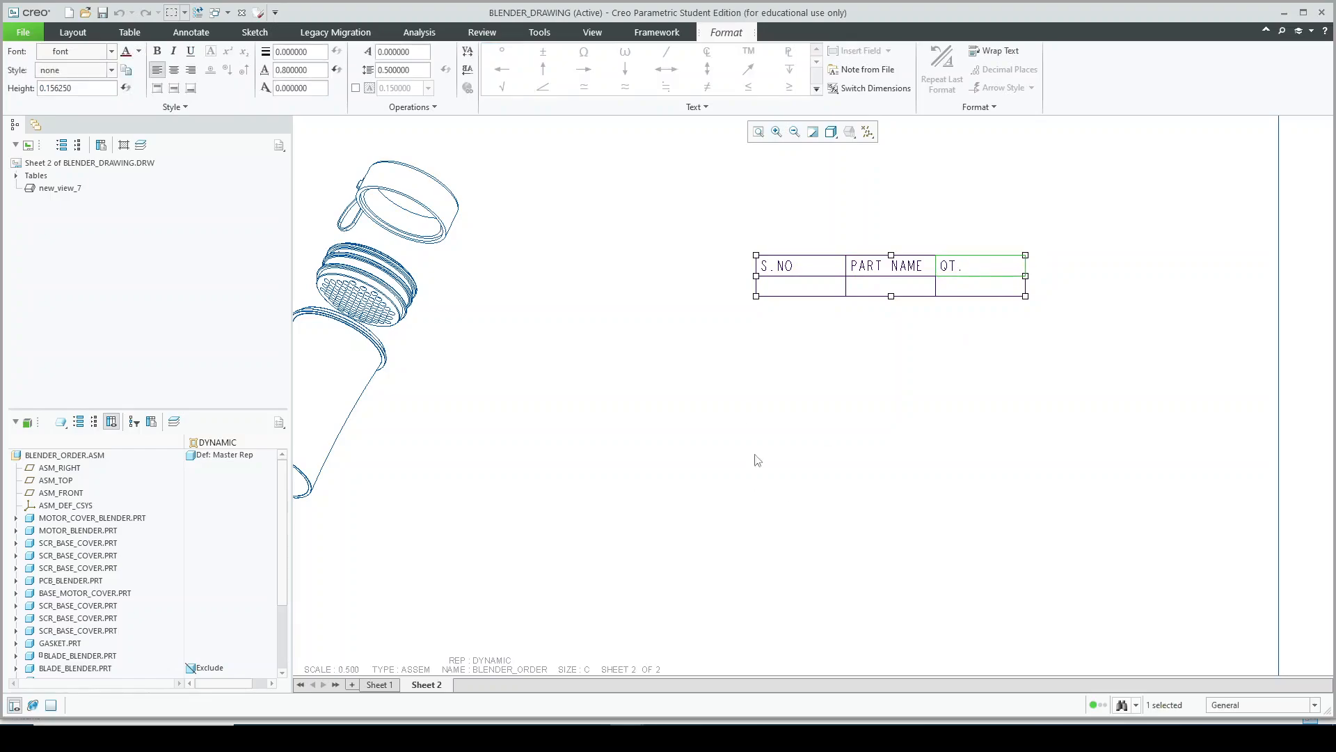
Format all table text as bold, centred horizontally and vertically, with a text height of 0.2.
left_click_drag(696, 205, 1086, 346)
left_click(174, 69)
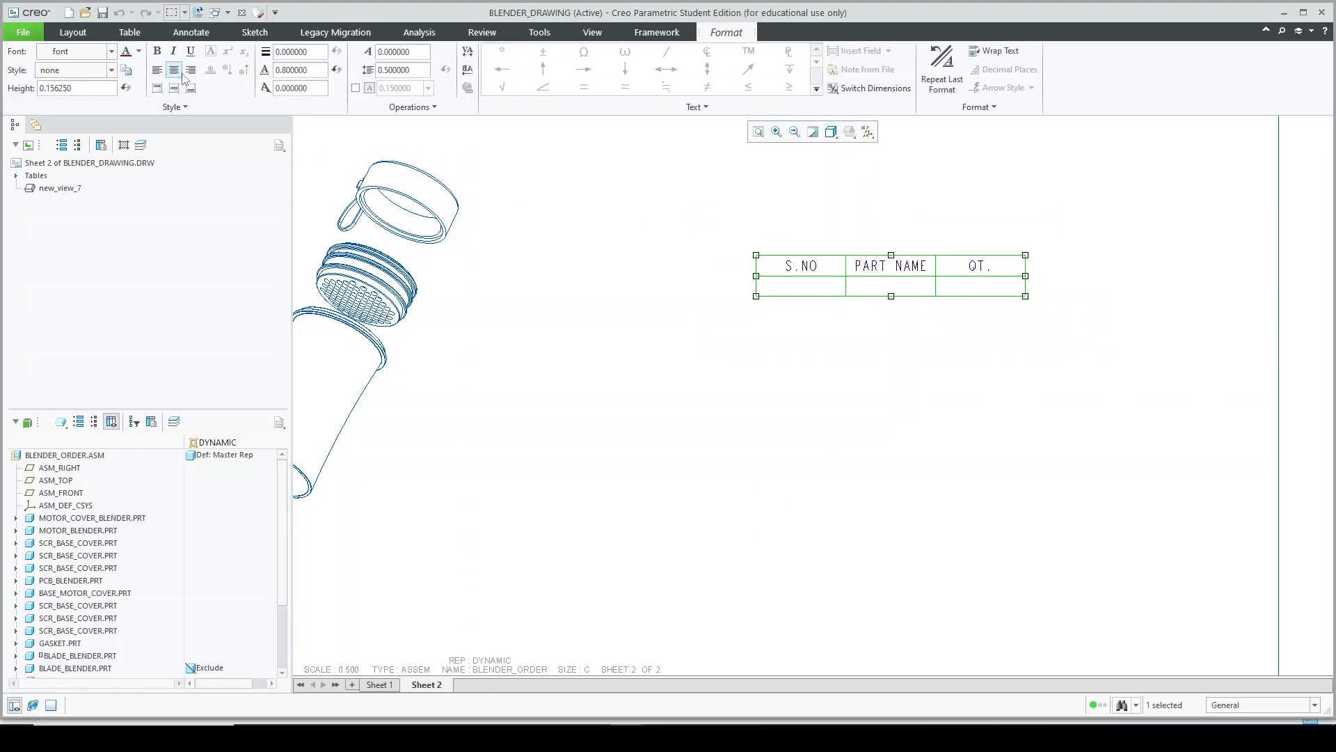
left_click(174, 88)
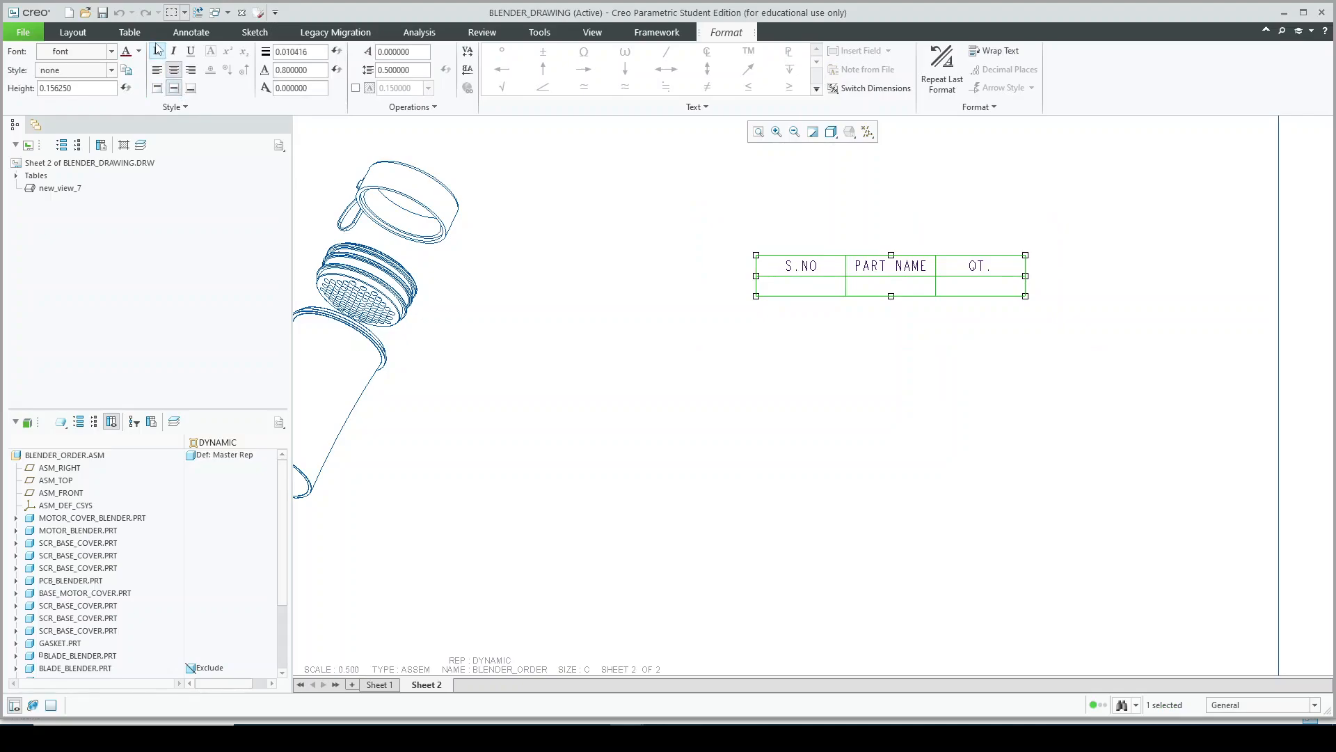
left_click(104, 90)
type("0.2")
key("Return")
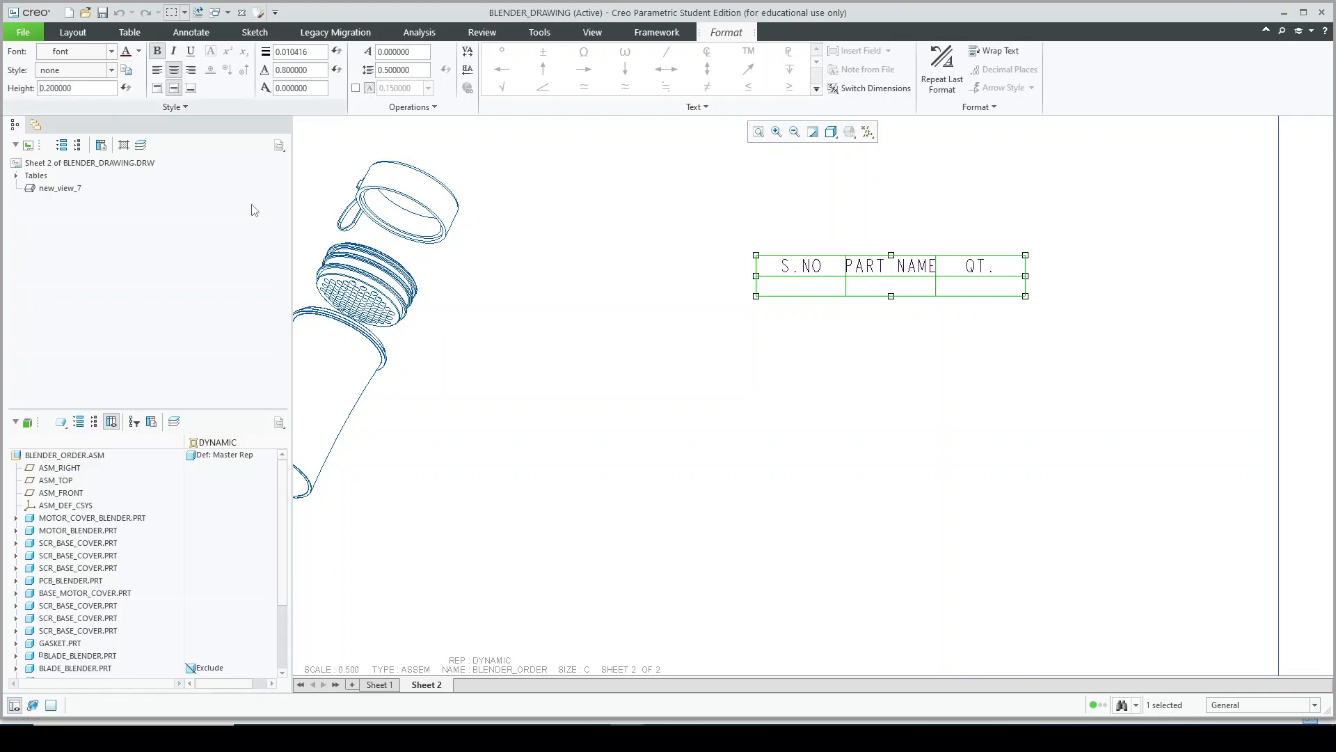
left_click(760, 314)
Set the width of all table columns to 2.5 drawing units.
left_click_drag(731, 200, 1221, 456)
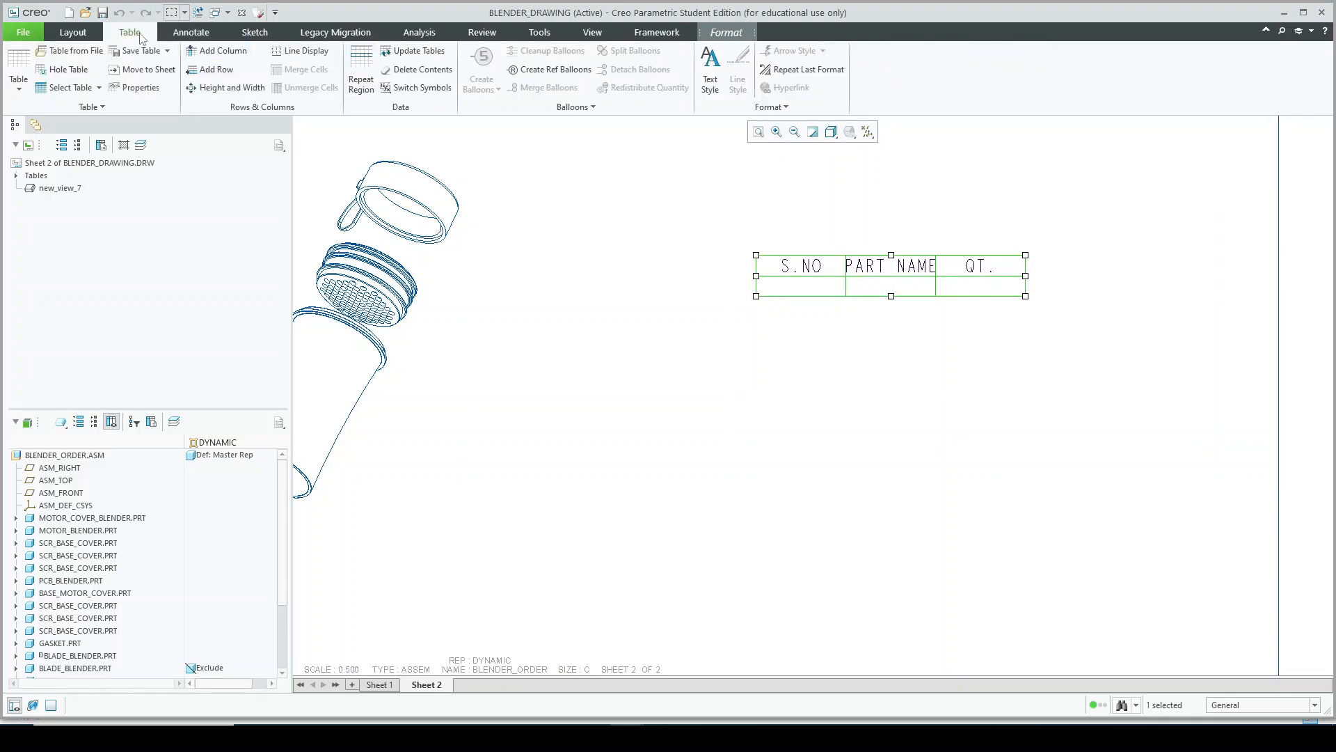
left_click(206, 91)
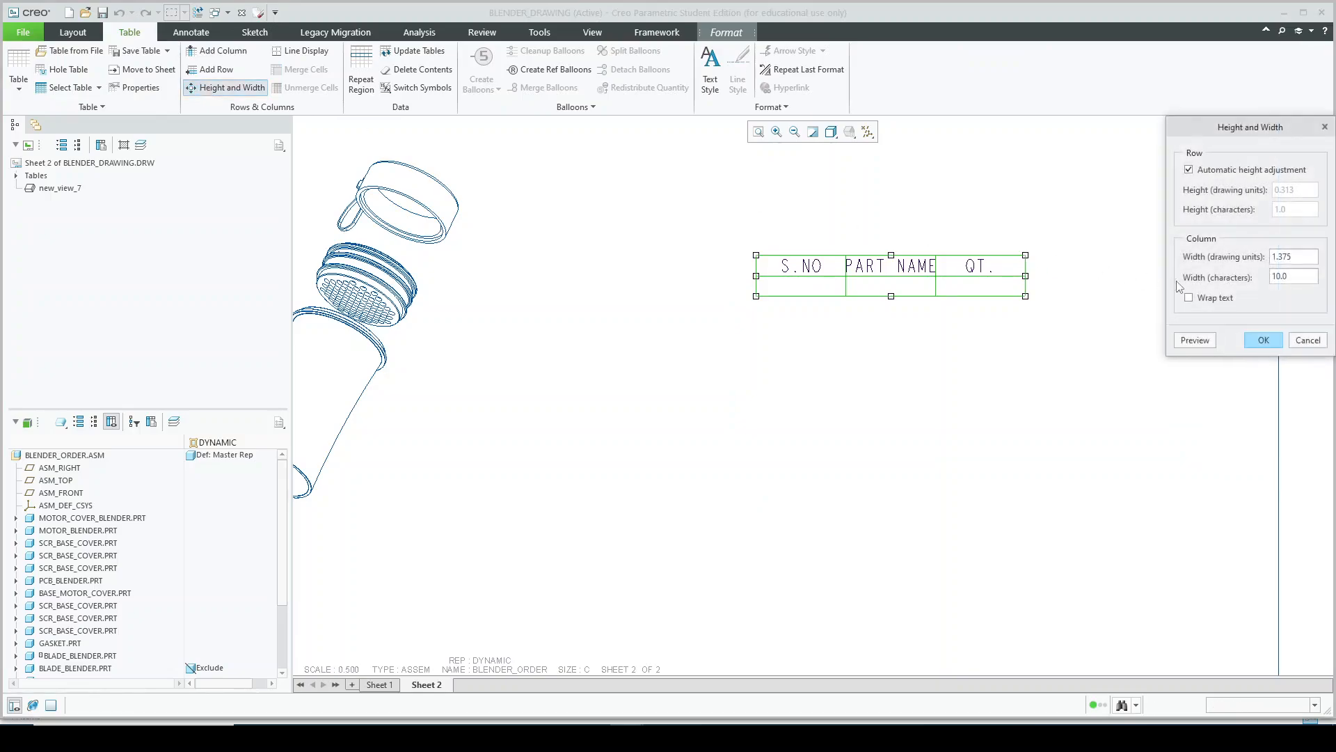
left_click(1311, 257)
type("2.5")
left_click(1195, 340)
left_click(1263, 340)
scroll(835, 345, "down", 3)
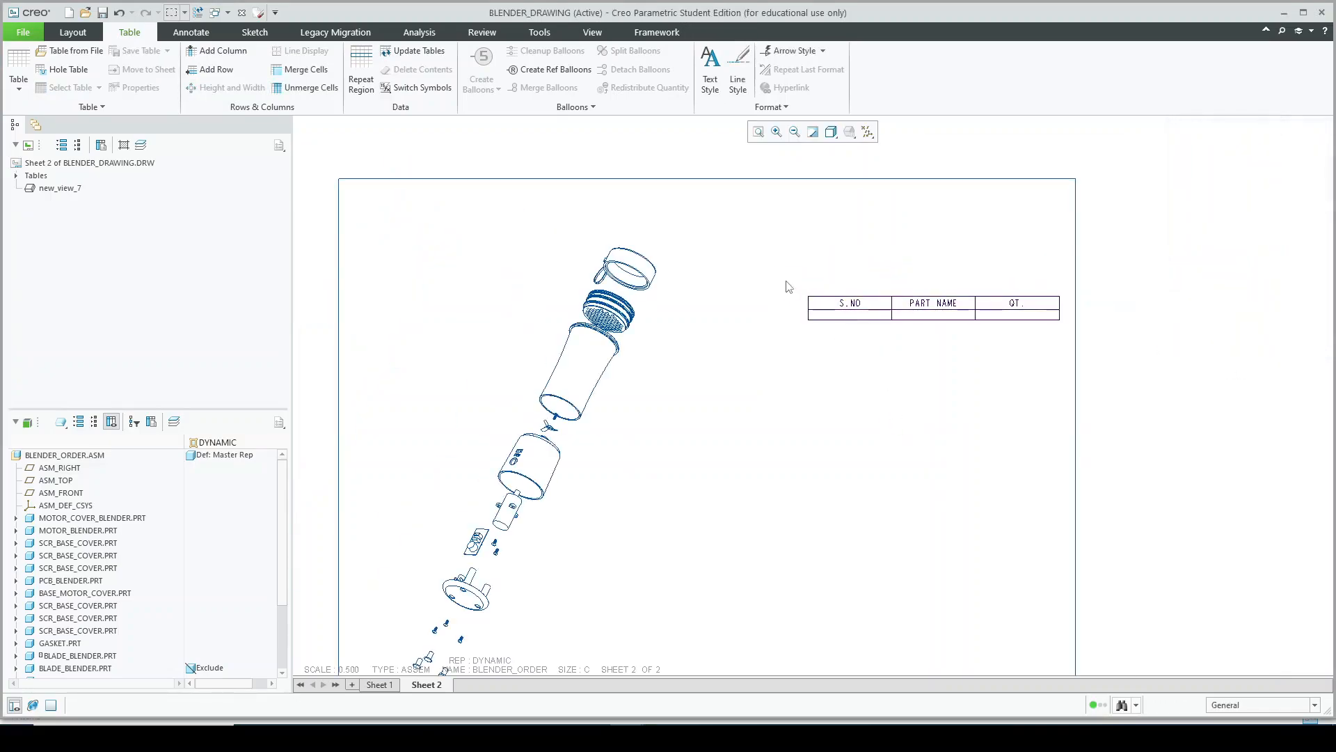
Move the whole table slightly up and left, away from the sheet's right border.
left_click_drag(786, 281, 1145, 355)
left_click_drag(808, 297, 779, 273)
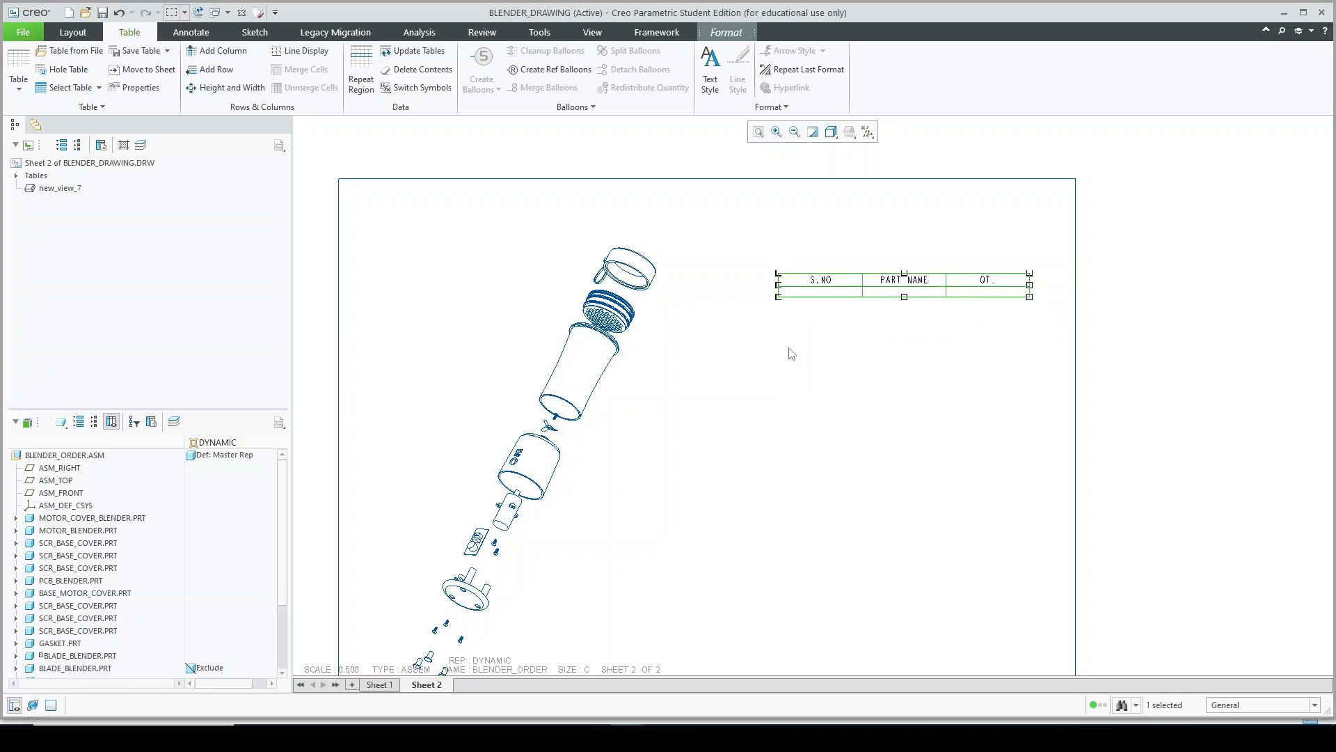
left_click(792, 355)
scroll(1002, 292, "up", 2)
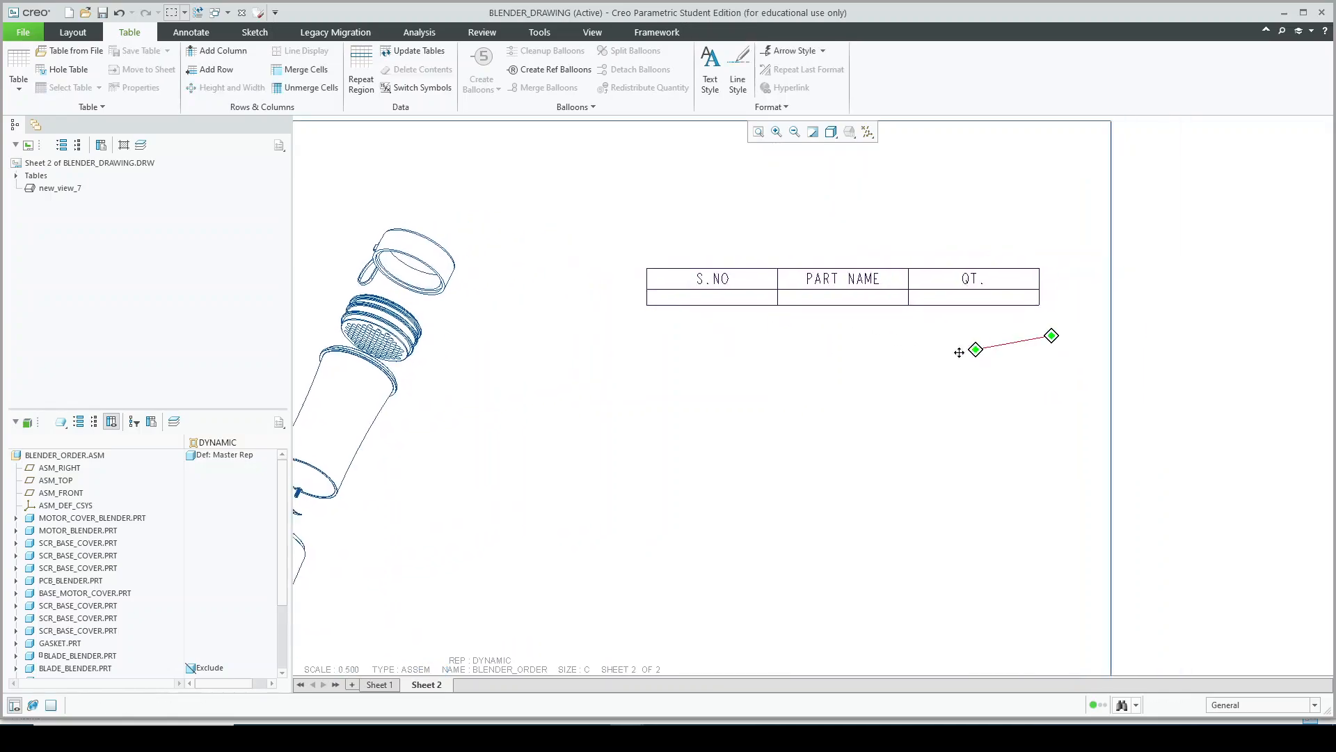
scroll(985, 293, "down", 3)
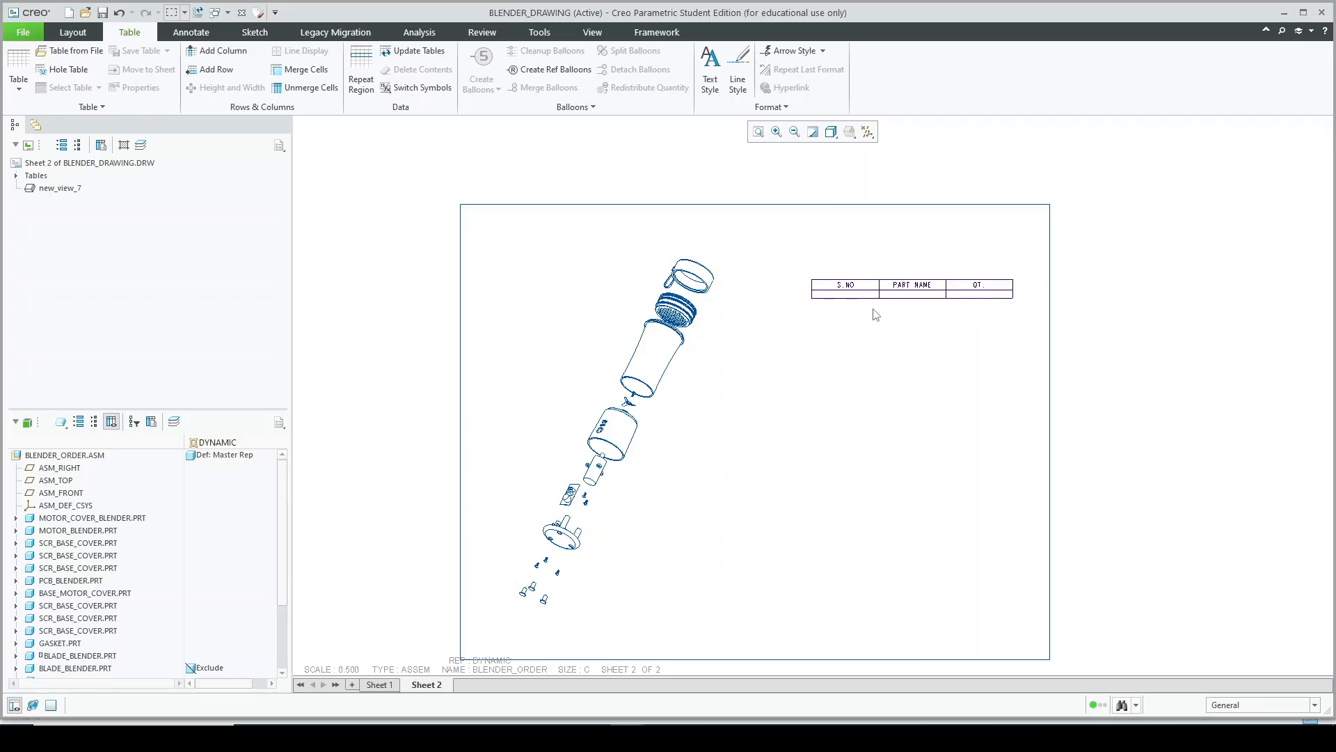
scroll(876, 314, "up", 1)
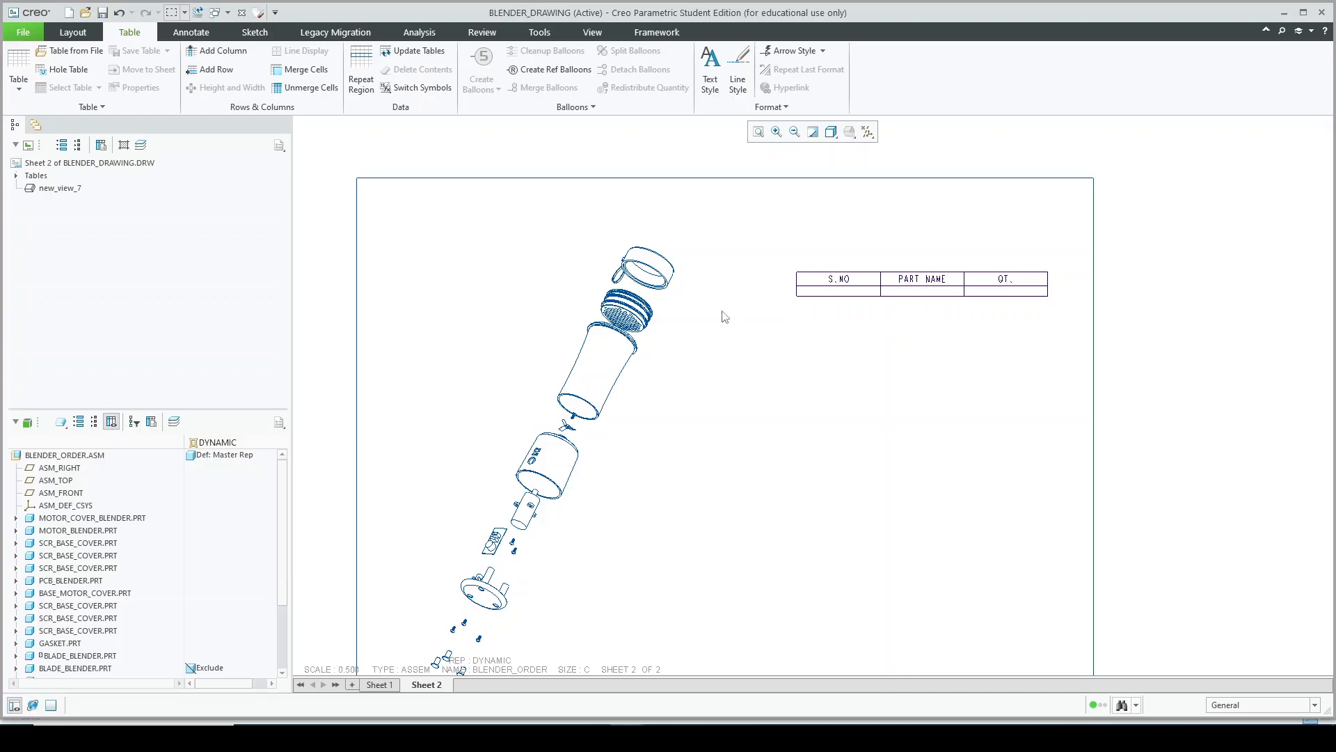
scroll(1131, 275, "down", 3)
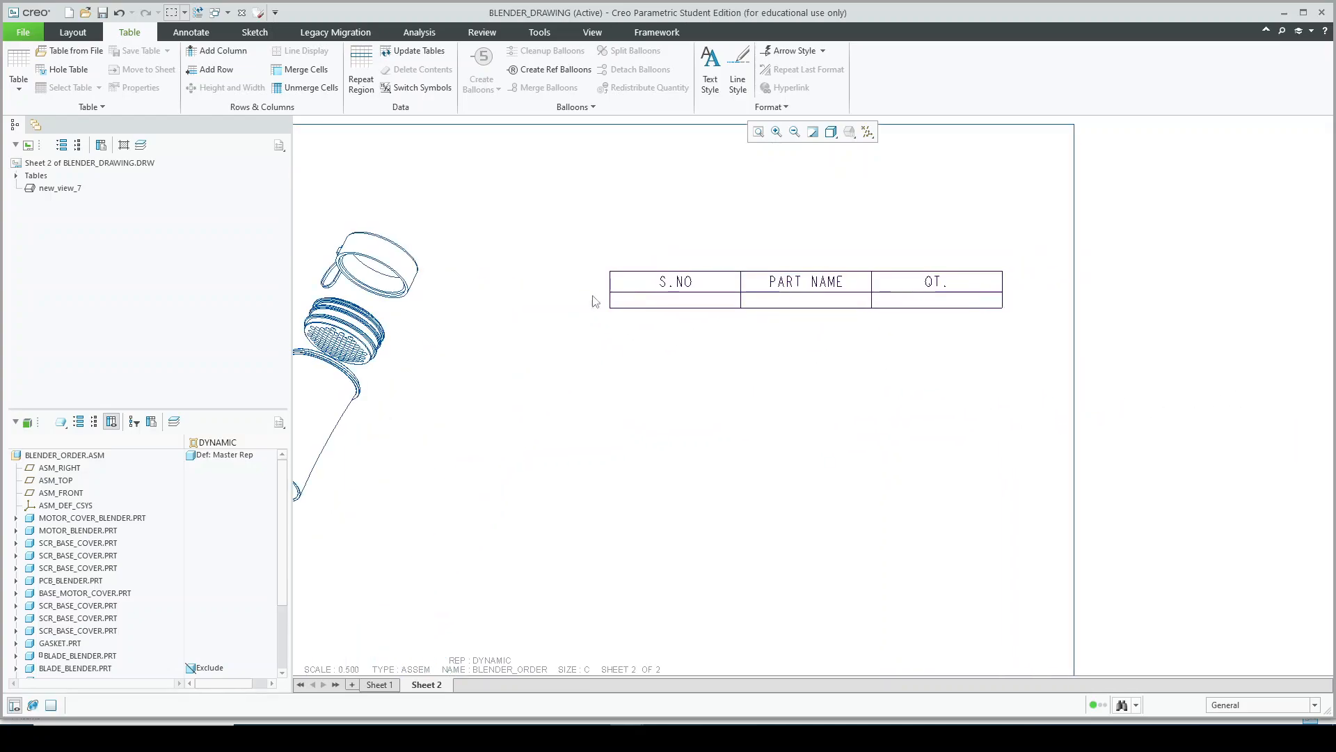
Turn the empty second row of the parts table into a repeat region.
mouse_move(580, 281)
left_mouse_down()
mouse_move(846, 327)
mouse_move(1046, 329)
left_mouse_up()
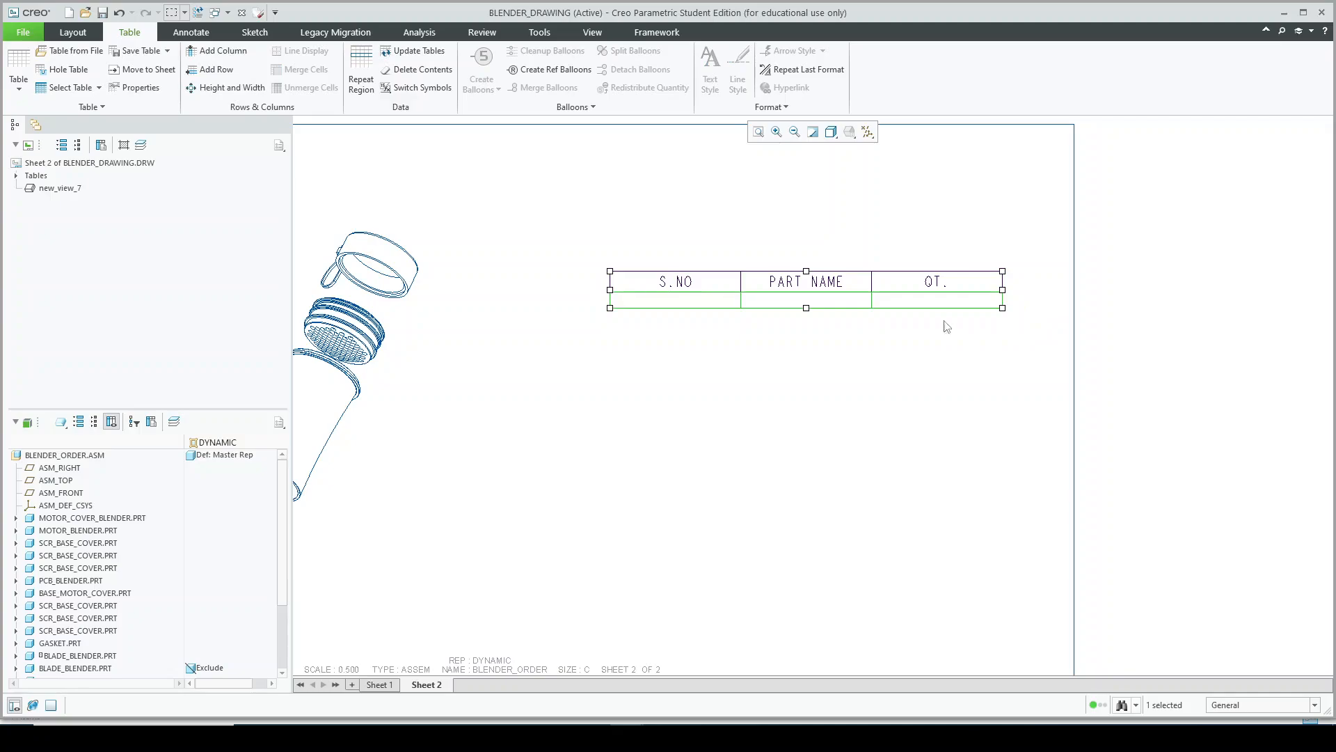
right_click(724, 310)
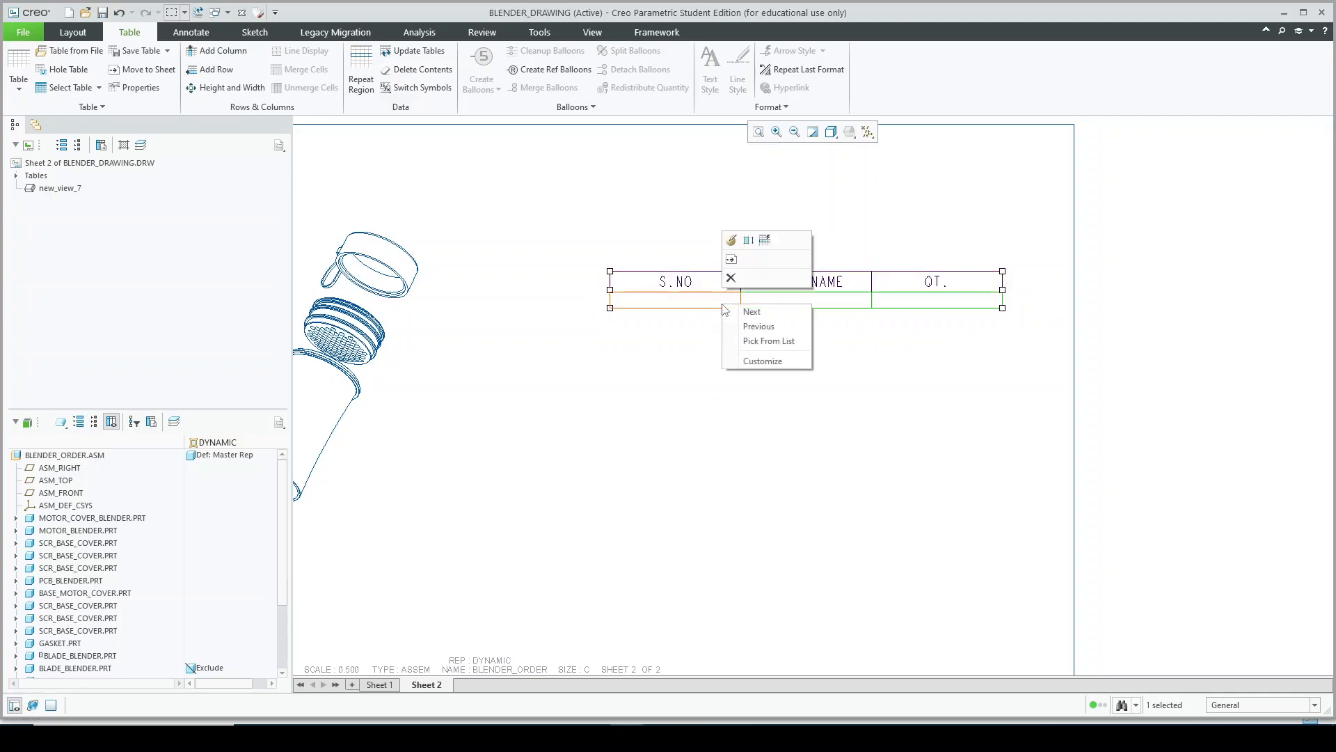
left_click(773, 244)
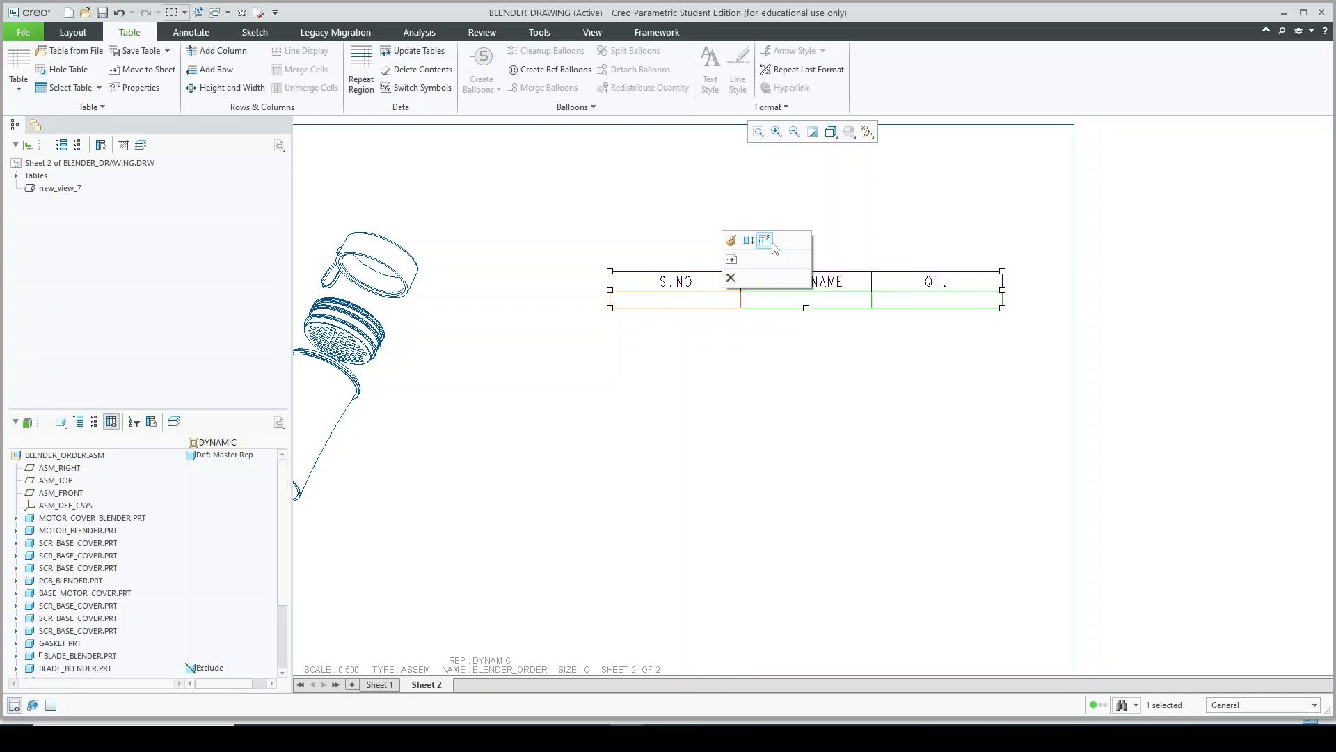
scroll(833, 227, "down", 3)
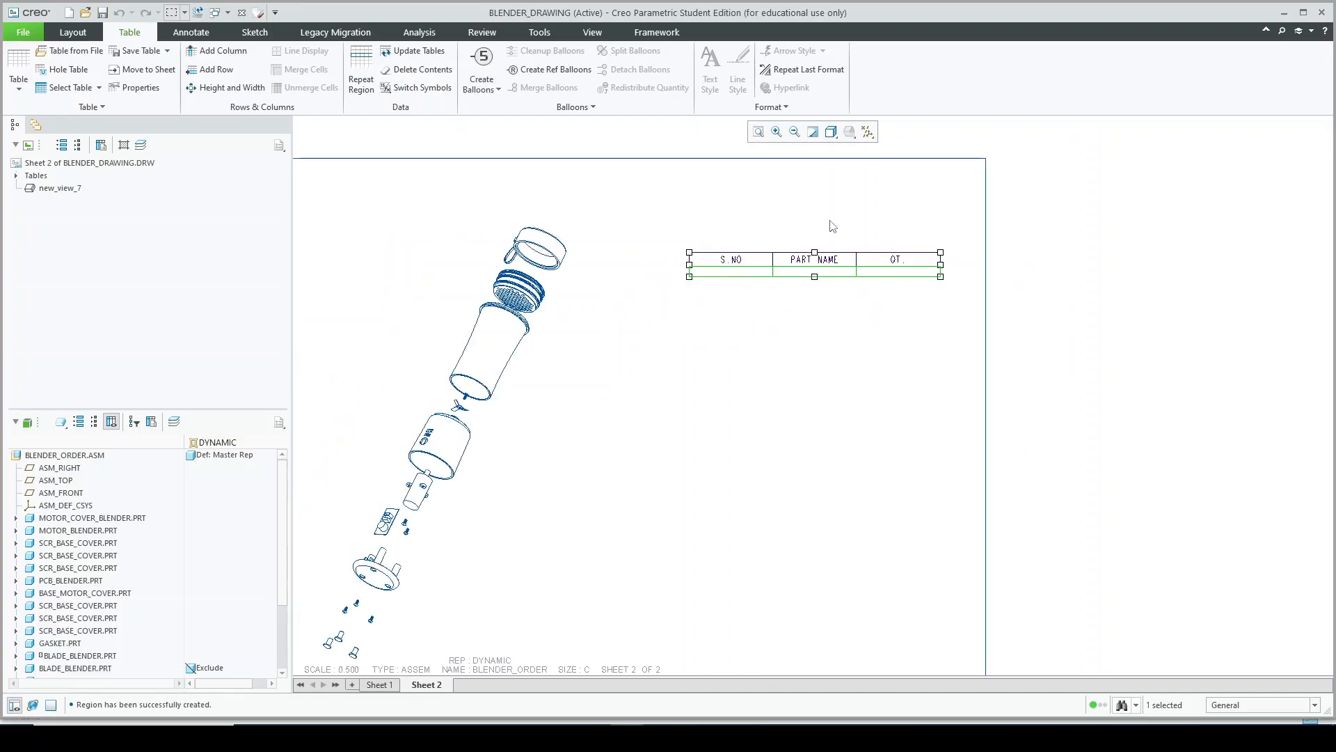
Assign the report symbol rpt.index to the repeat-region cell under S.NO.
scroll(833, 226, "up", 3)
left_click(699, 325)
double_click(698, 324)
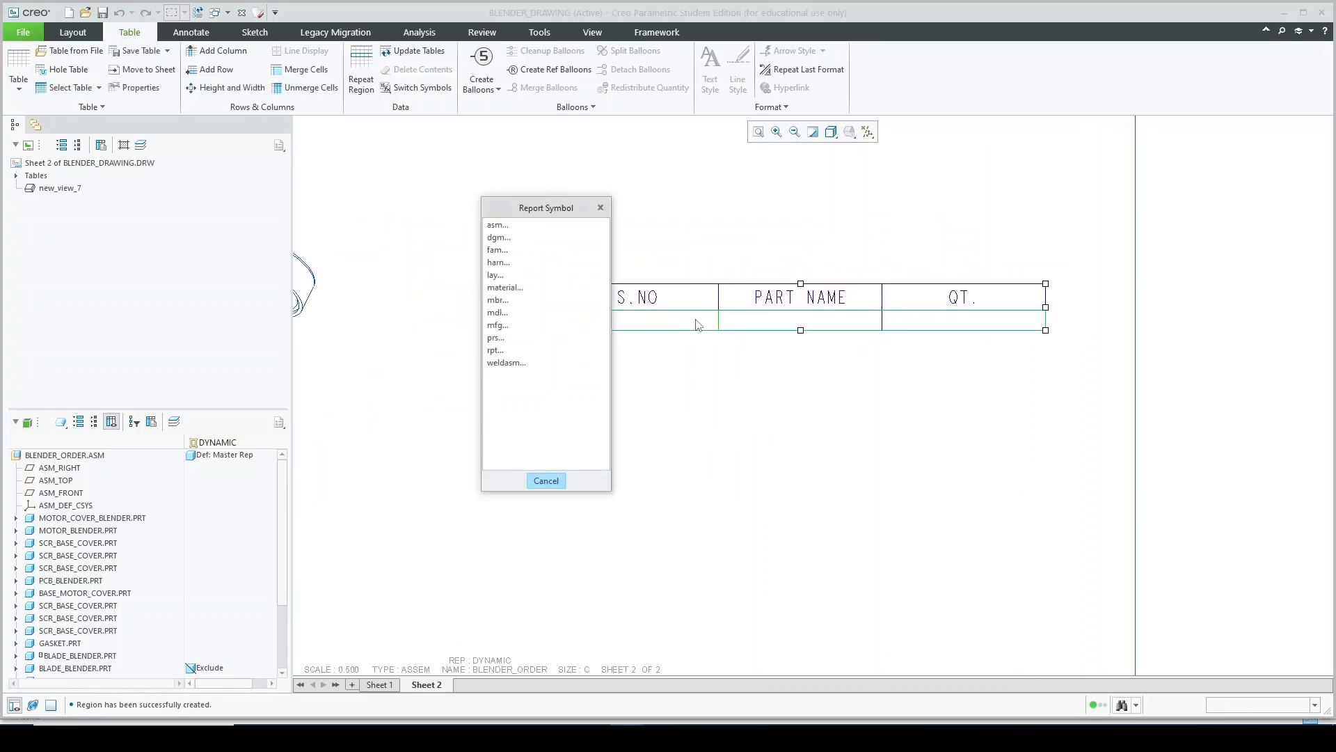
left_click_drag(561, 212, 477, 220)
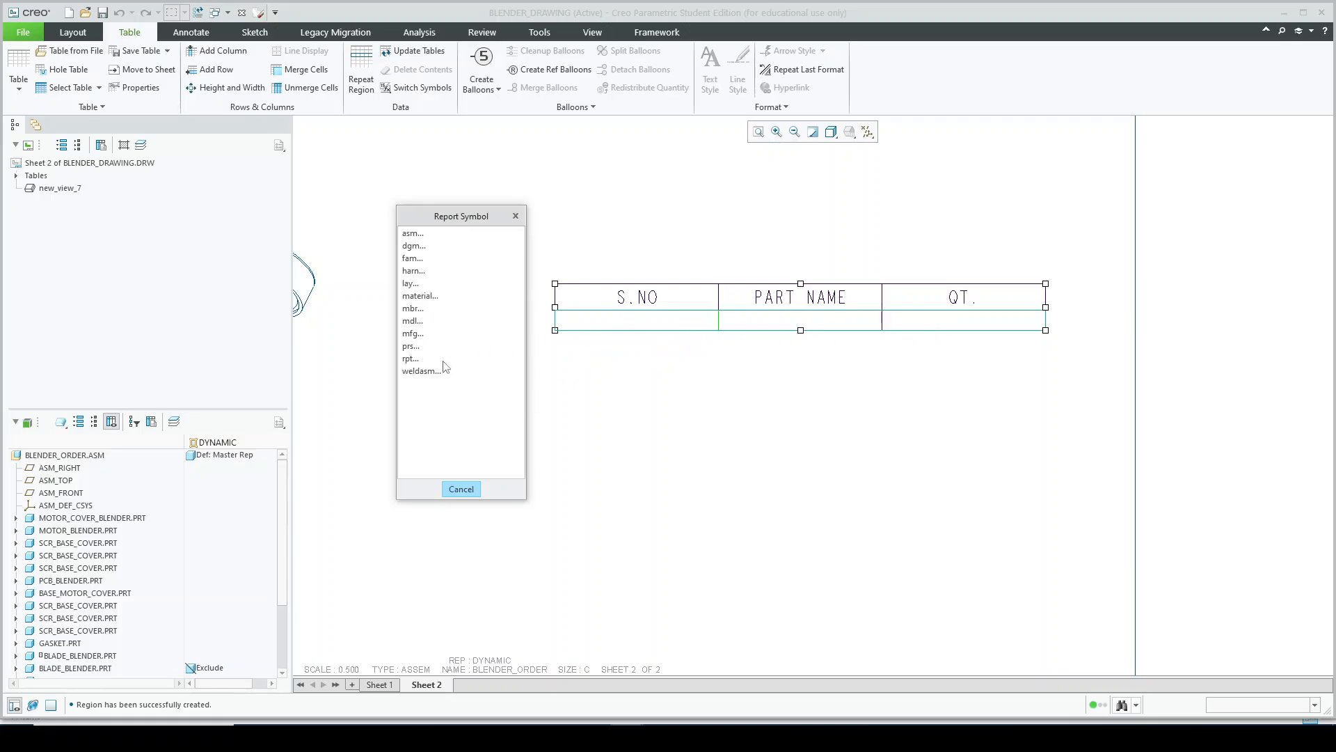
left_click(410, 359)
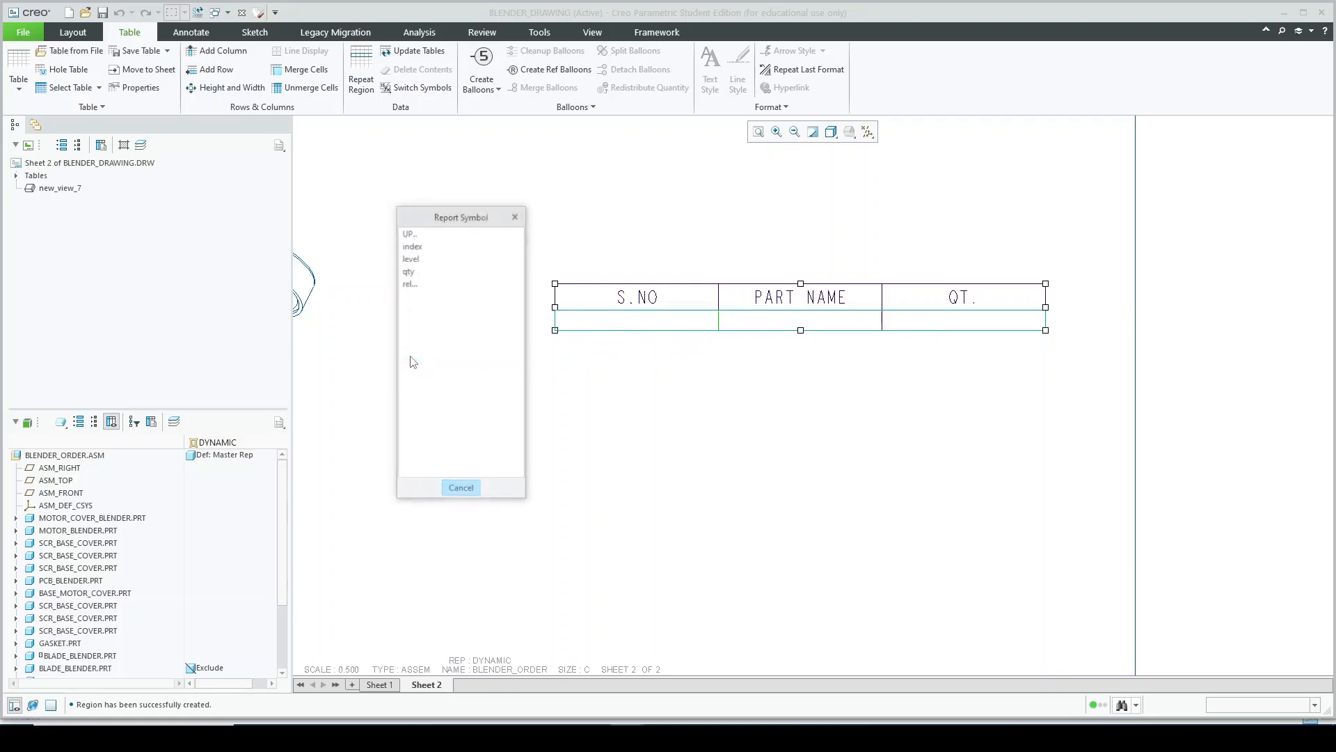
left_click(427, 251)
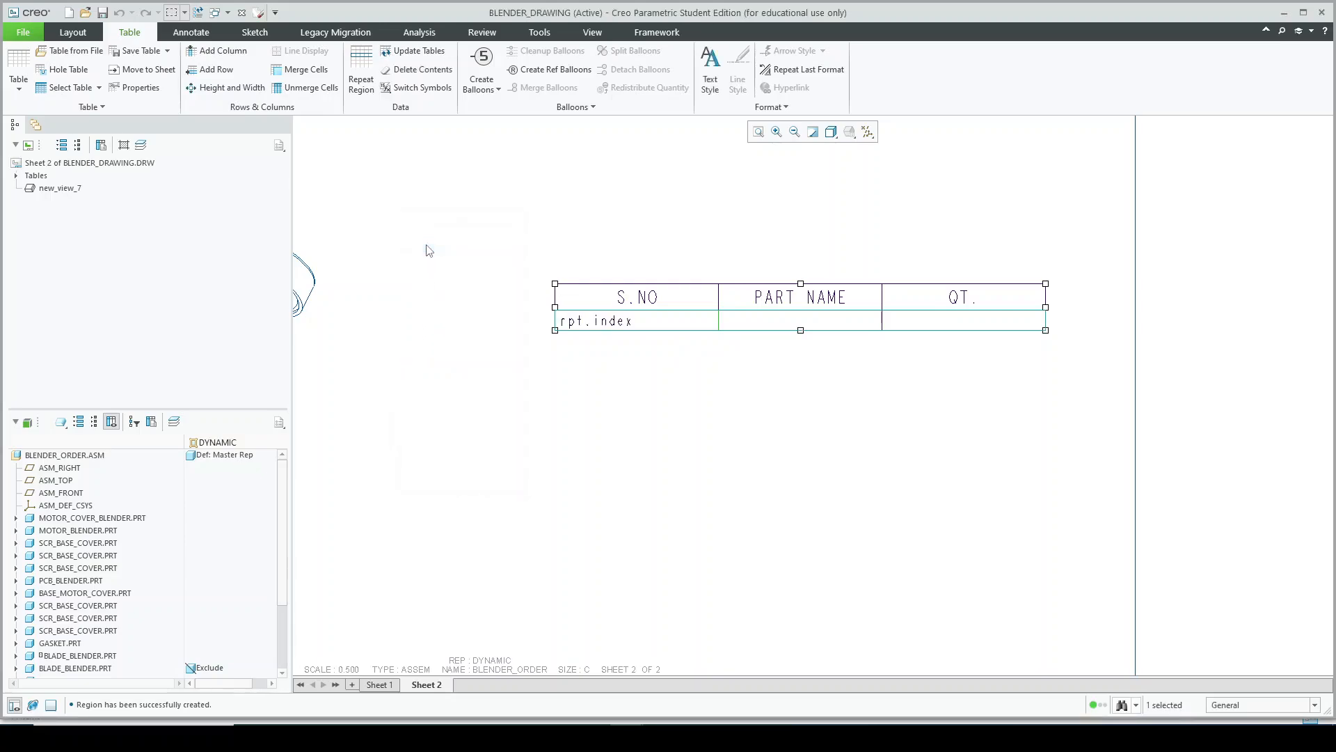
Assign the report symbol asm.mbr.name to the repeat-region cell under PART NAME.
double_click(781, 327)
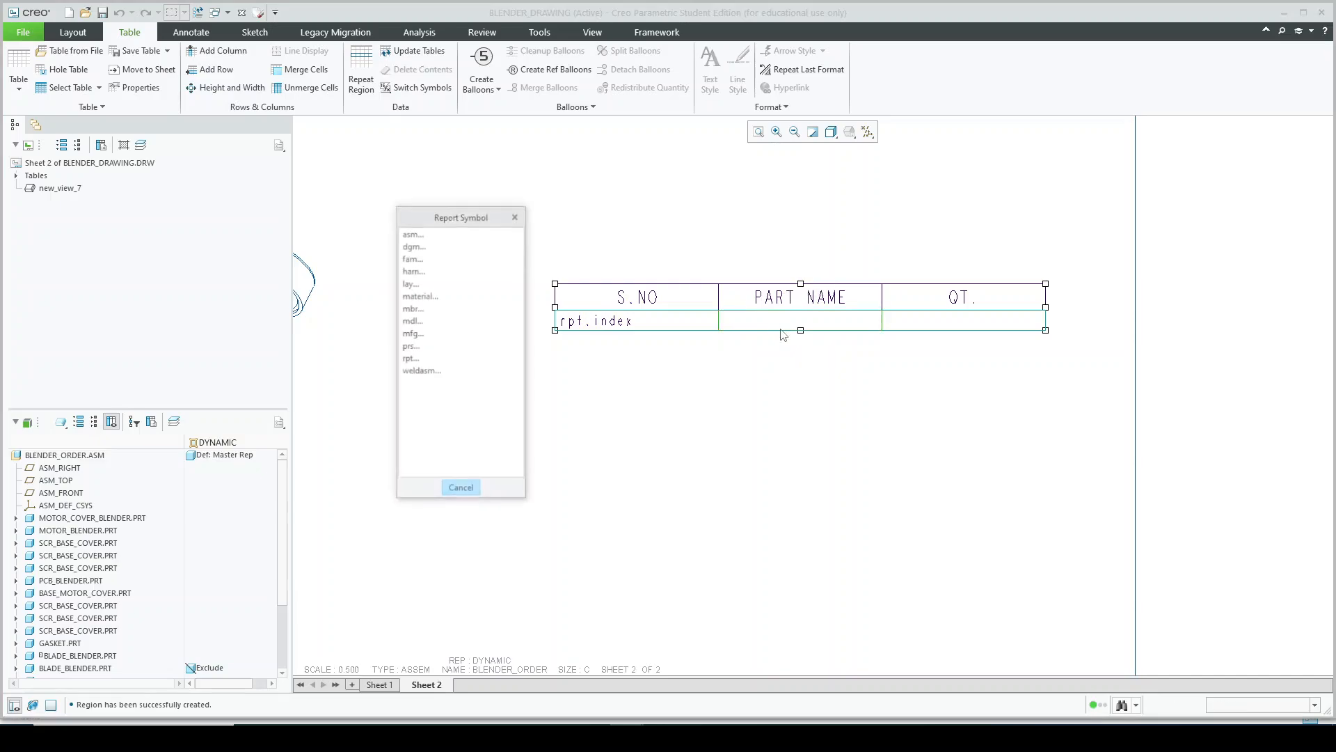
left_click(424, 236)
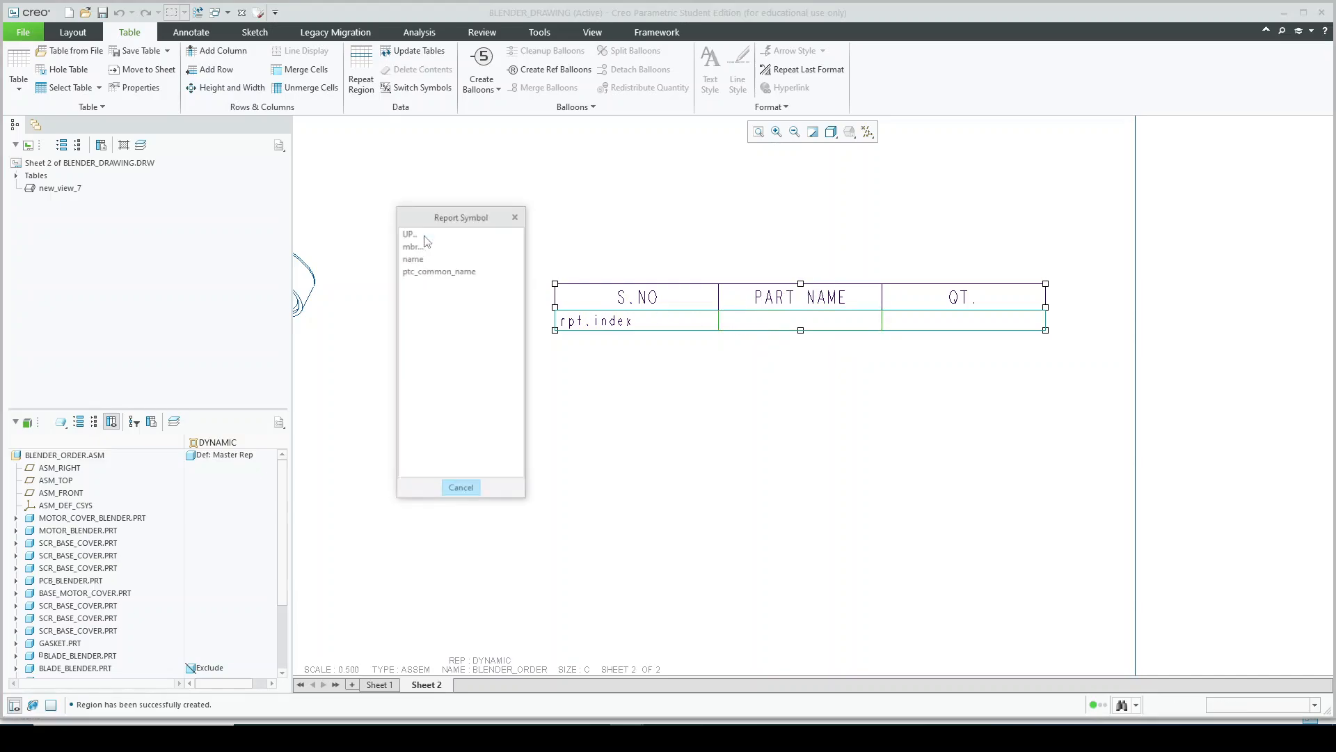
left_click(421, 248)
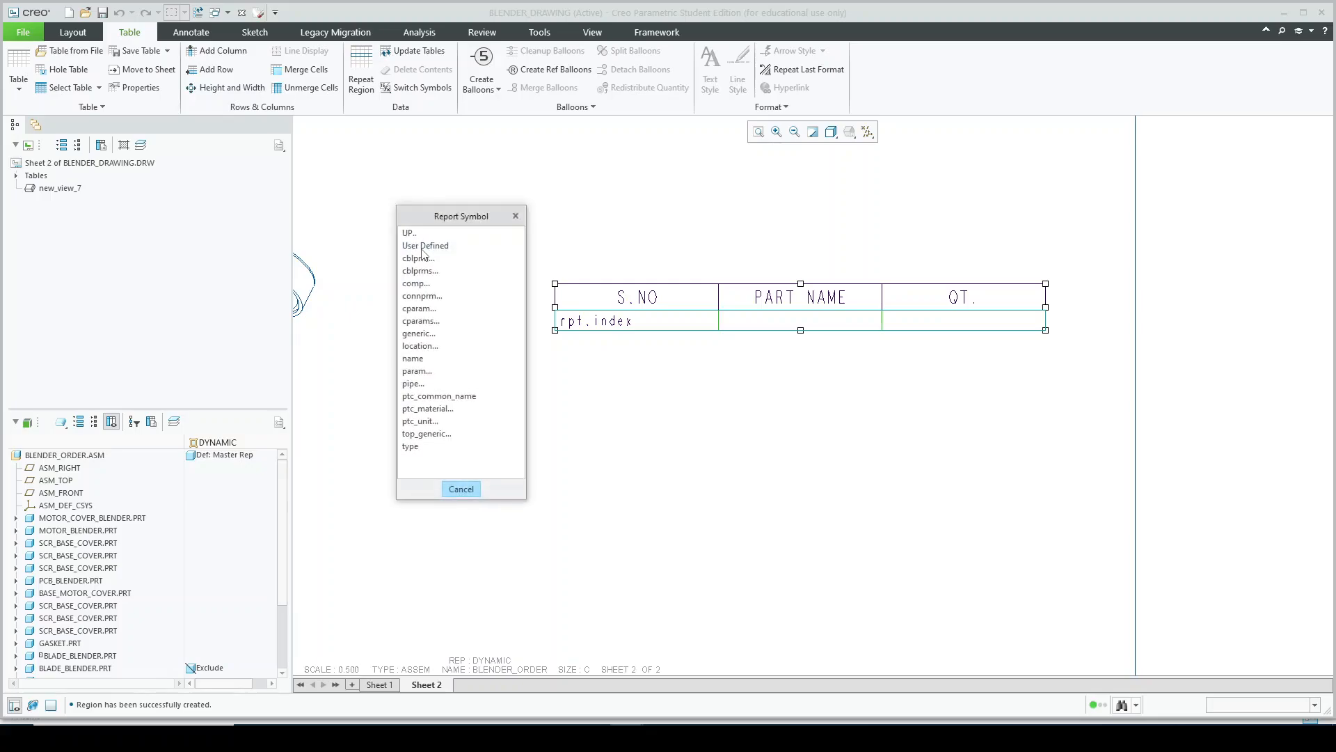
left_click(415, 358)
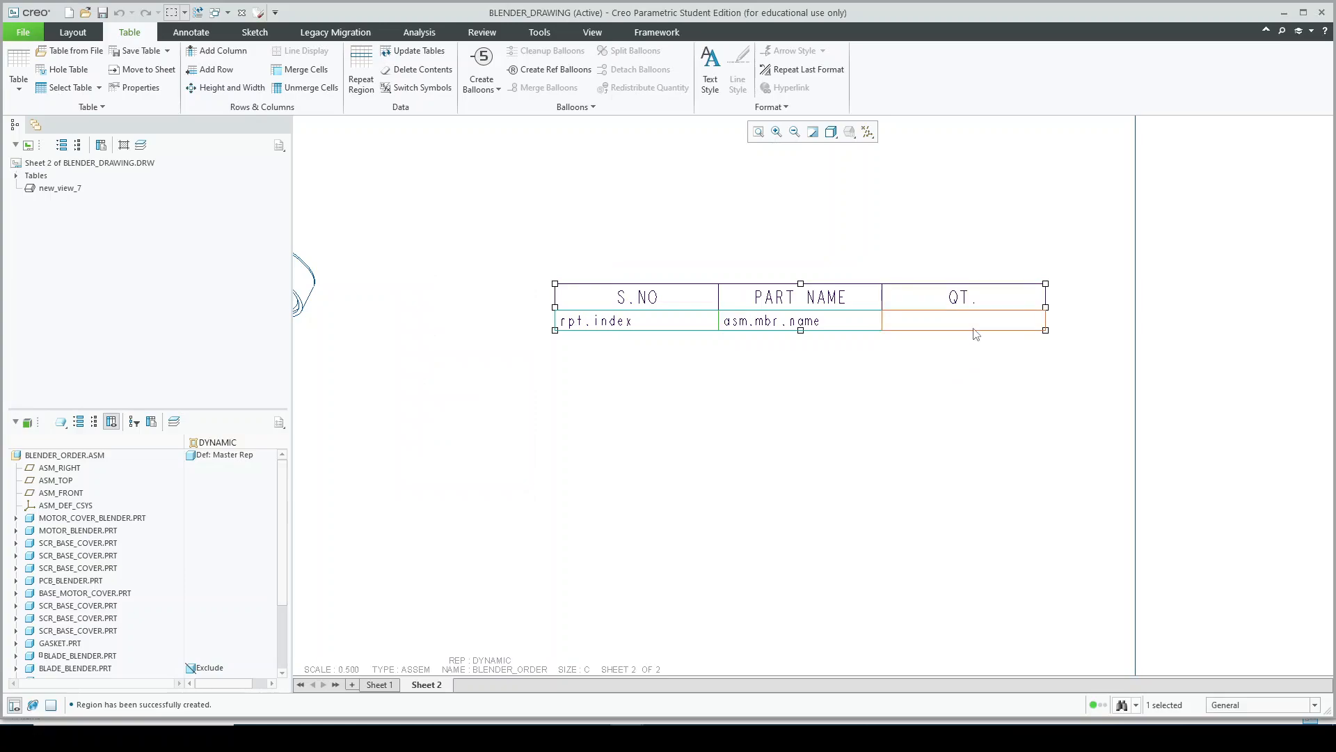
Assign the report symbol rpt.qty to the repeat-region cell under QT.
double_click(975, 322)
left_click(410, 360)
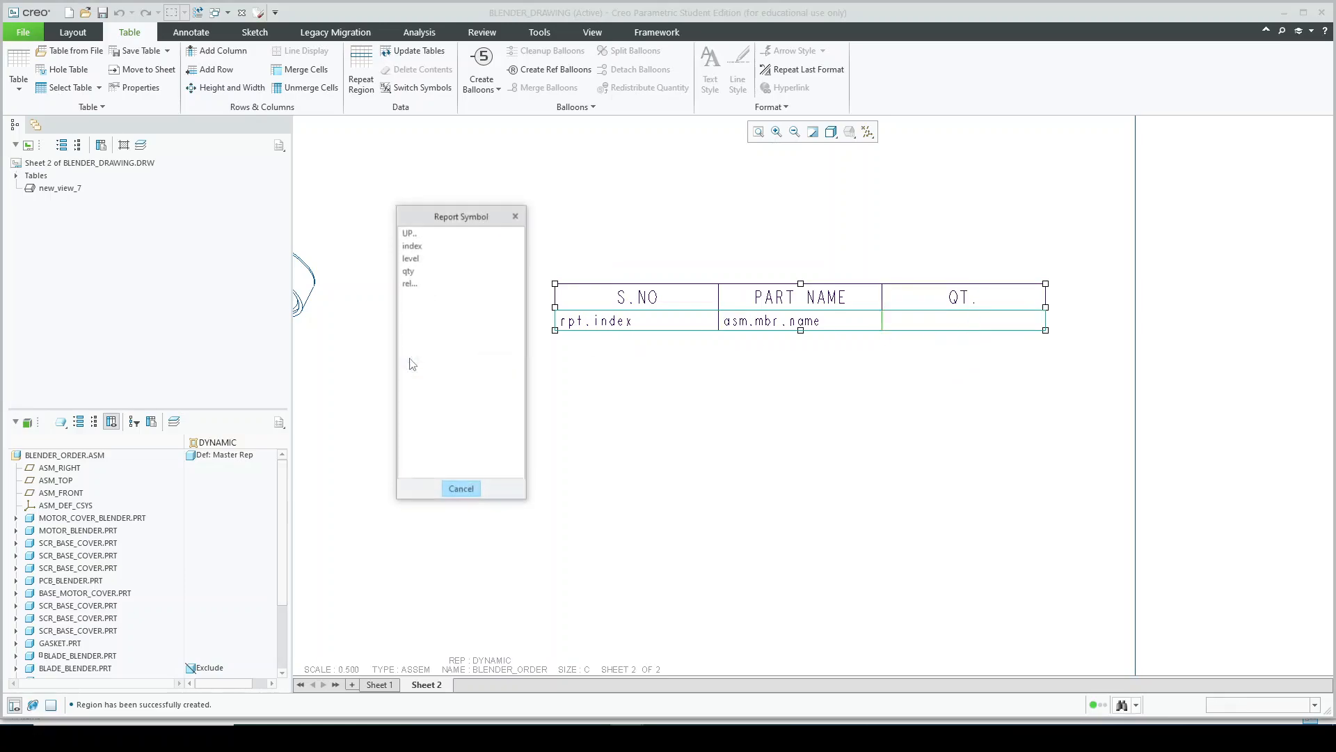
left_click(429, 276)
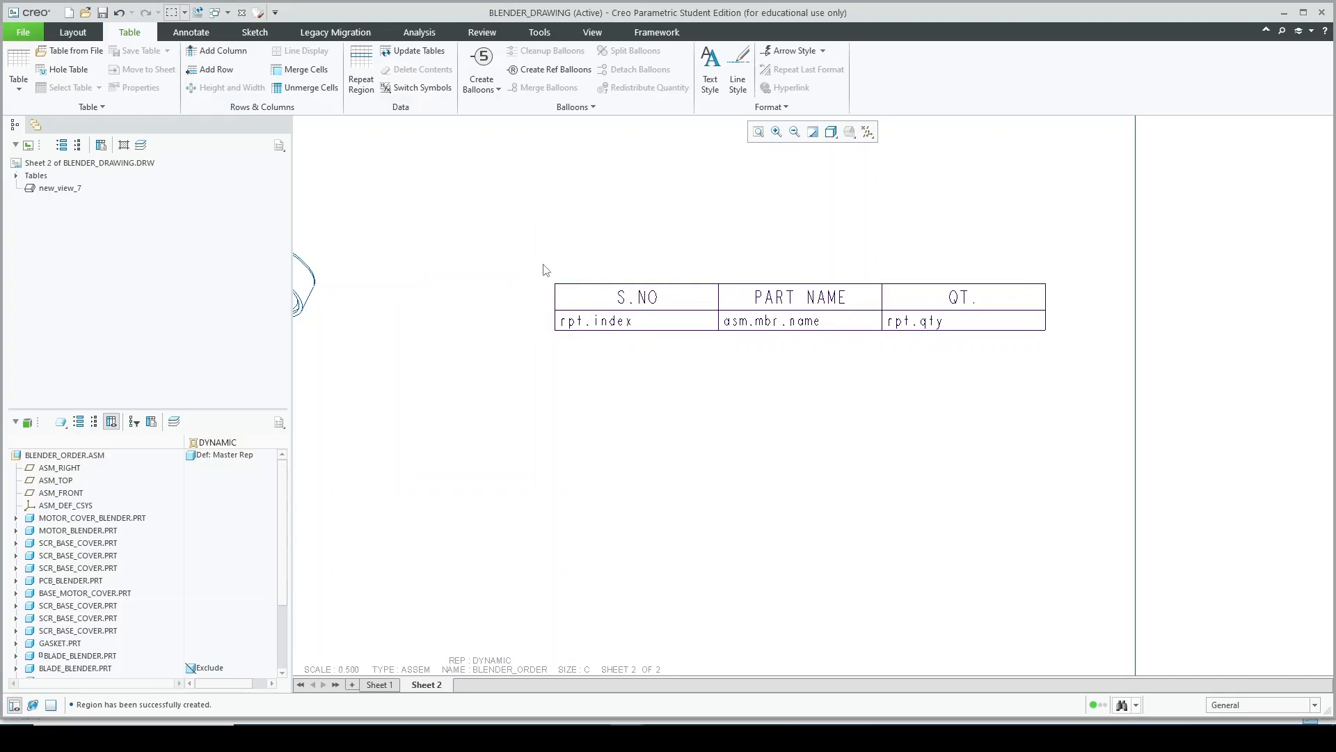
Centre the text of the whole table horizontally and vertically within its cells.
left_click_drag(545, 269, 1068, 427)
left_click(728, 33)
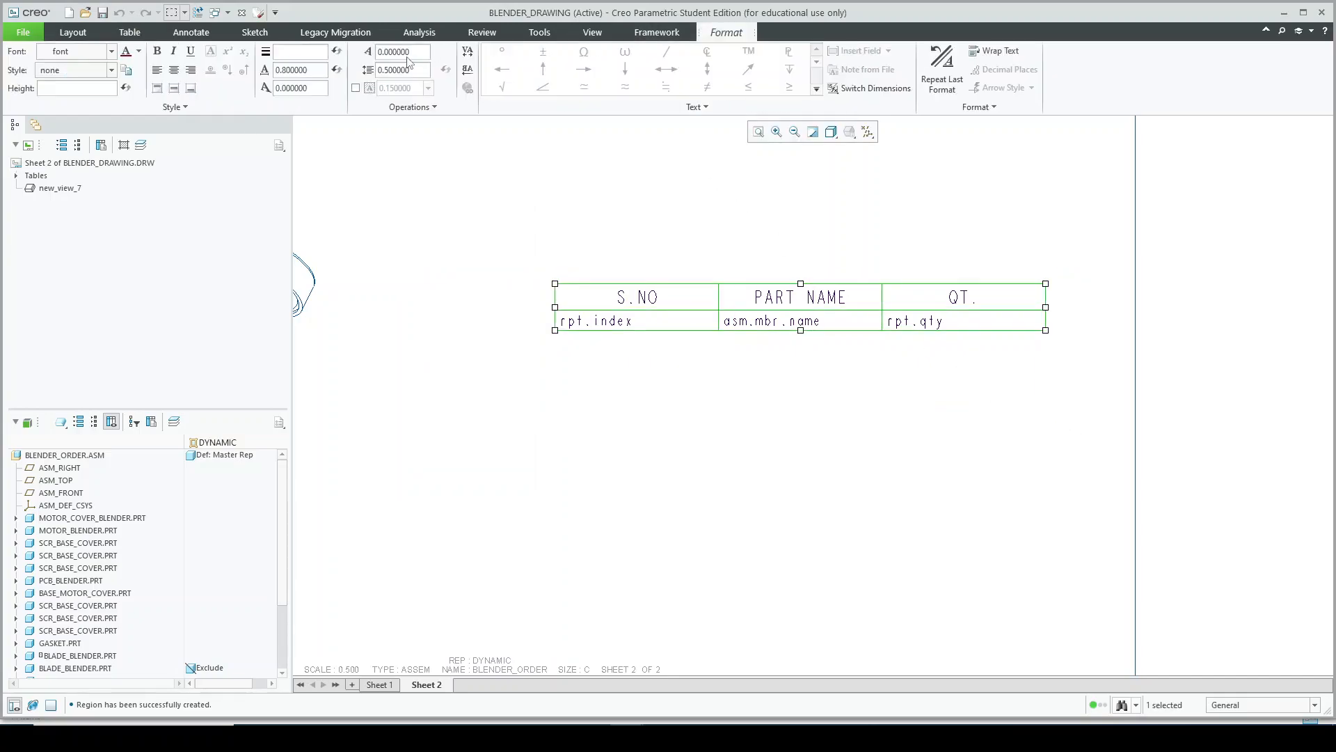
left_click(174, 70)
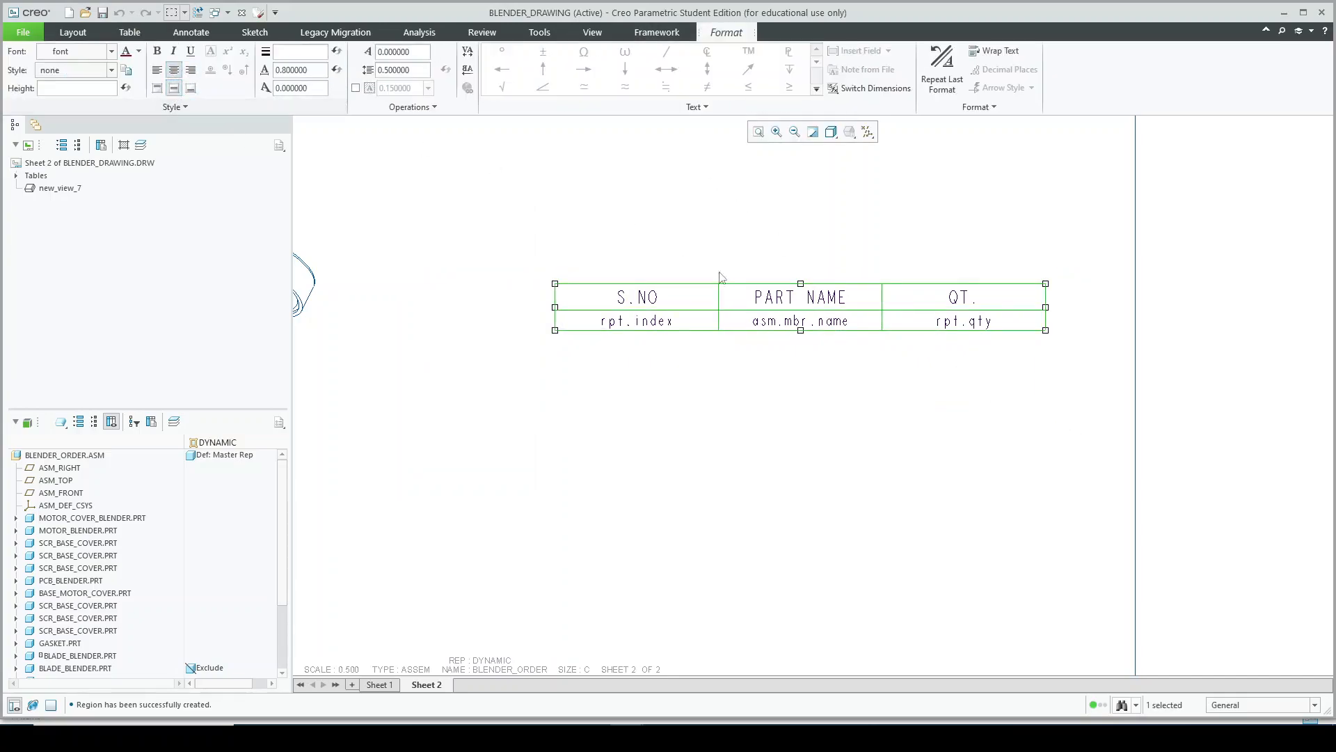
left_click(742, 386)
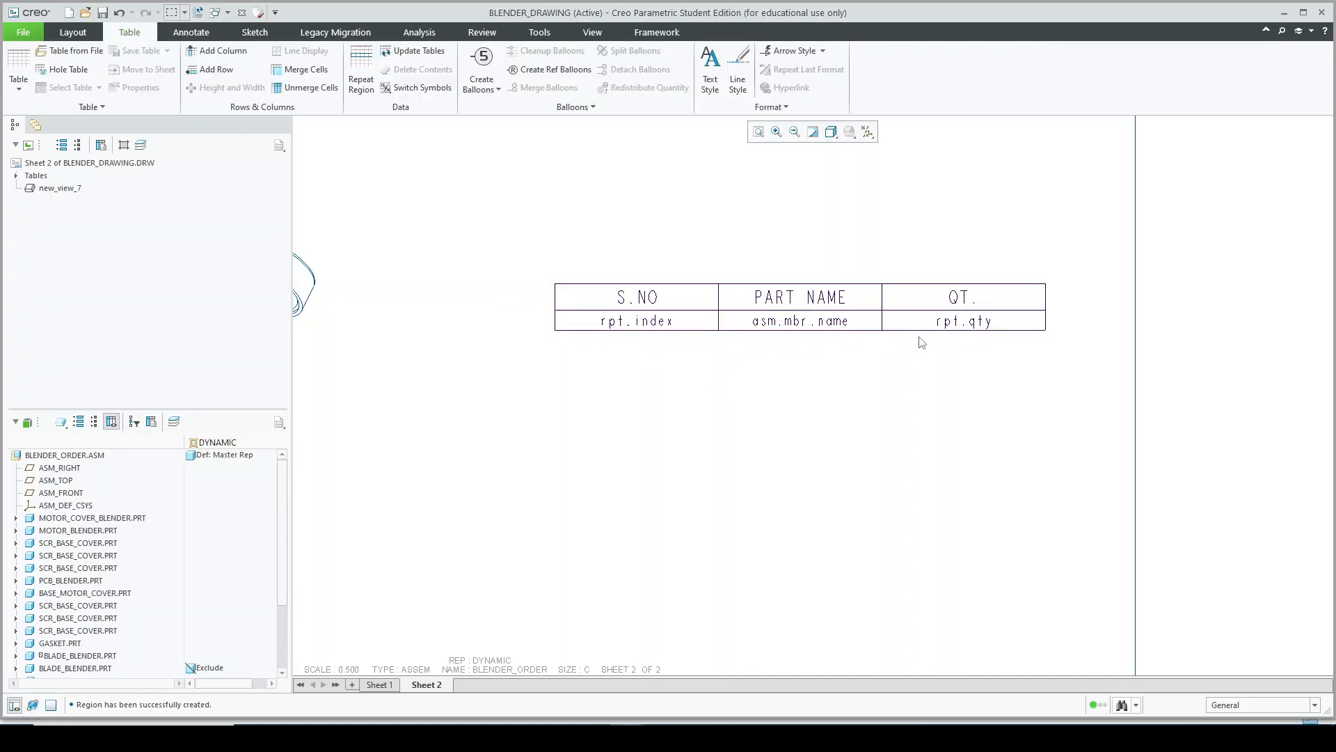
Update the tables to fill in the part rows, and move the whole table slightly up and left.
left_click(416, 51)
scroll(660, 147, "up", 3)
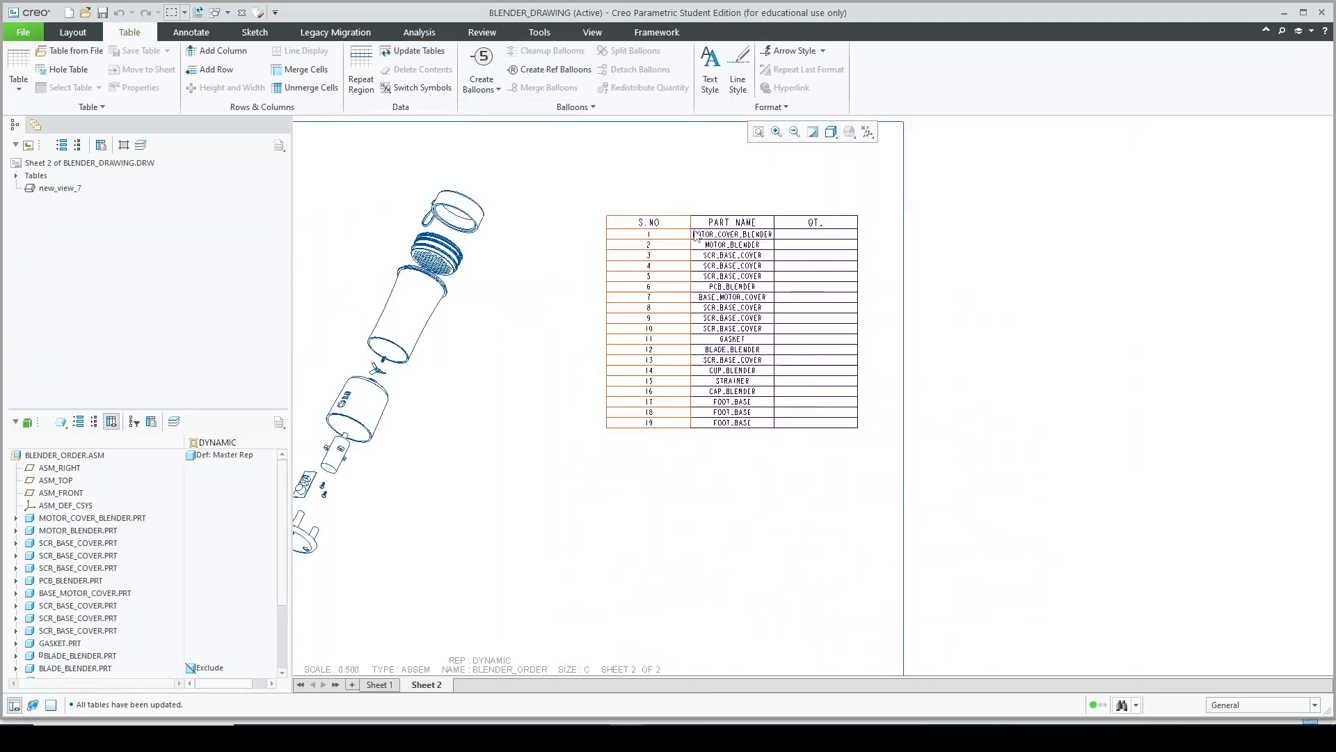
scroll(703, 247, "down", 1)
mouse_move(546, 184)
left_mouse_down()
mouse_move(891, 458)
mouse_move(923, 541)
left_mouse_up()
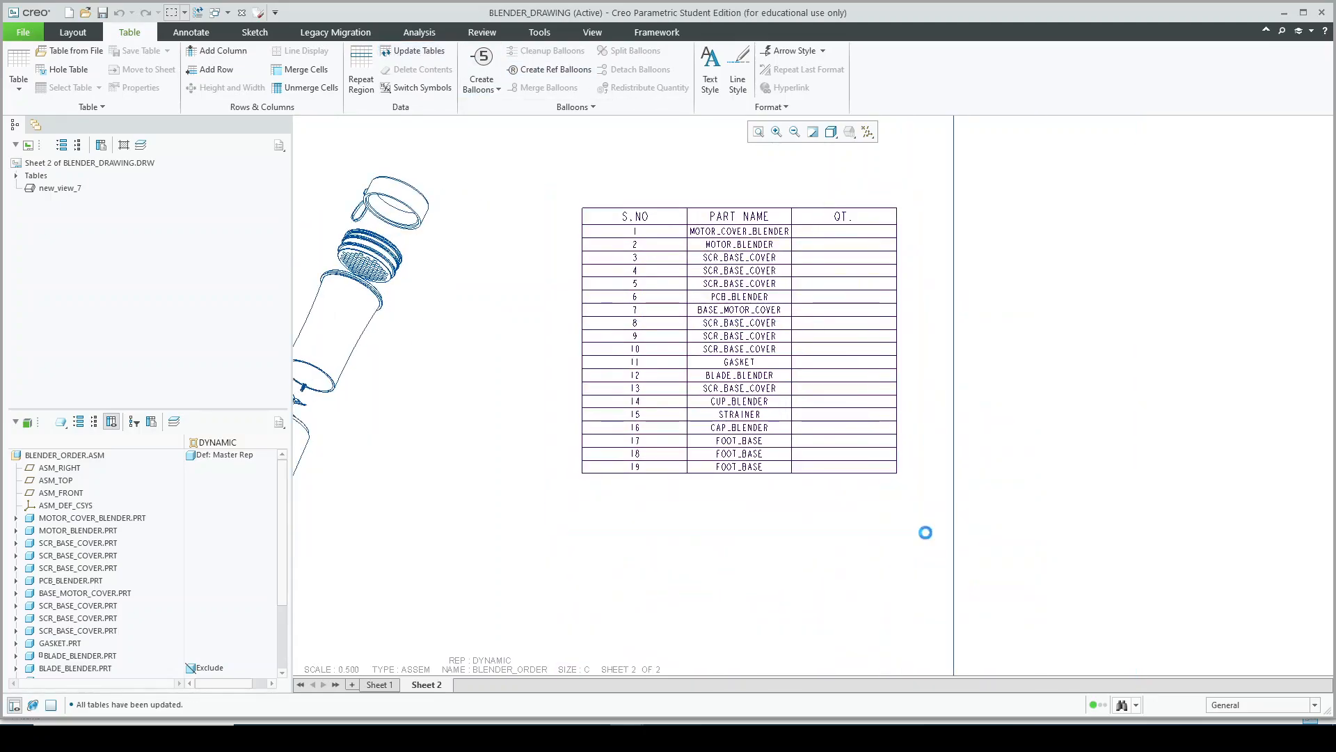
left_click_drag(582, 207, 558, 183)
left_click(723, 512)
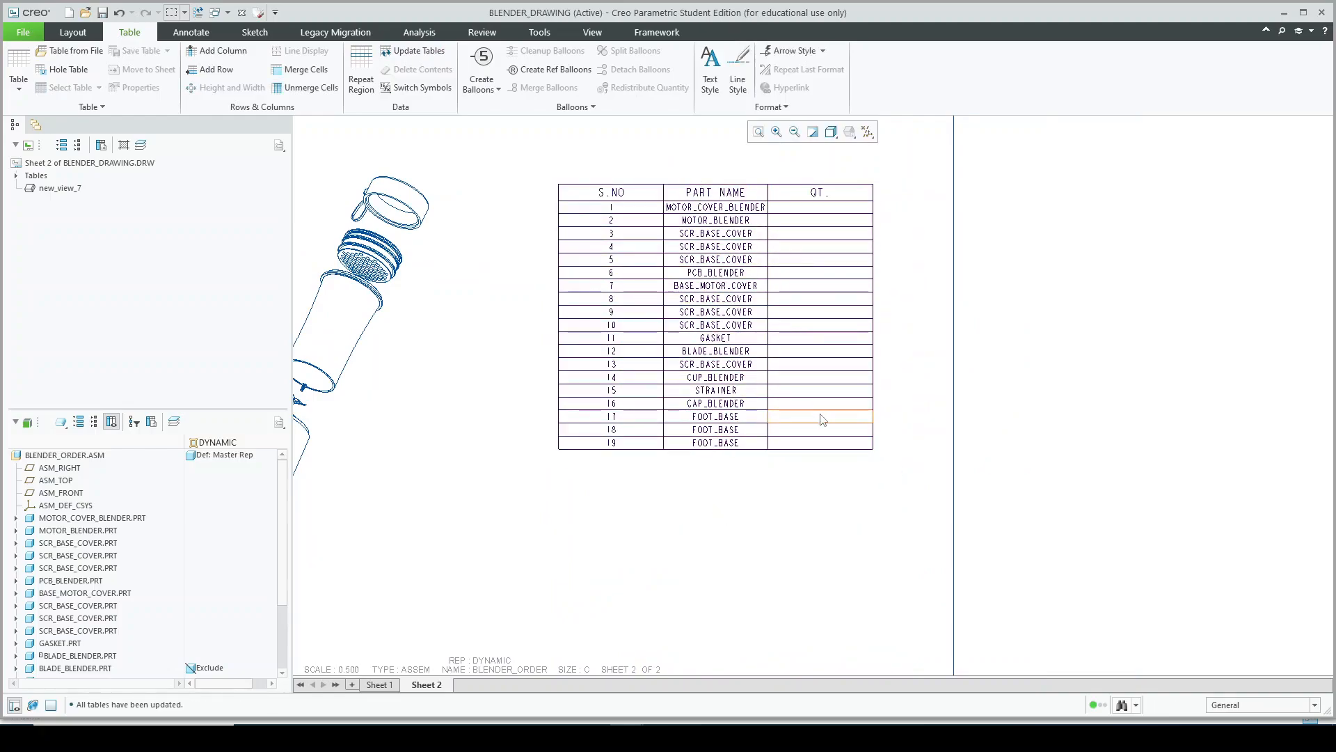
scroll(780, 388, "up", 1)
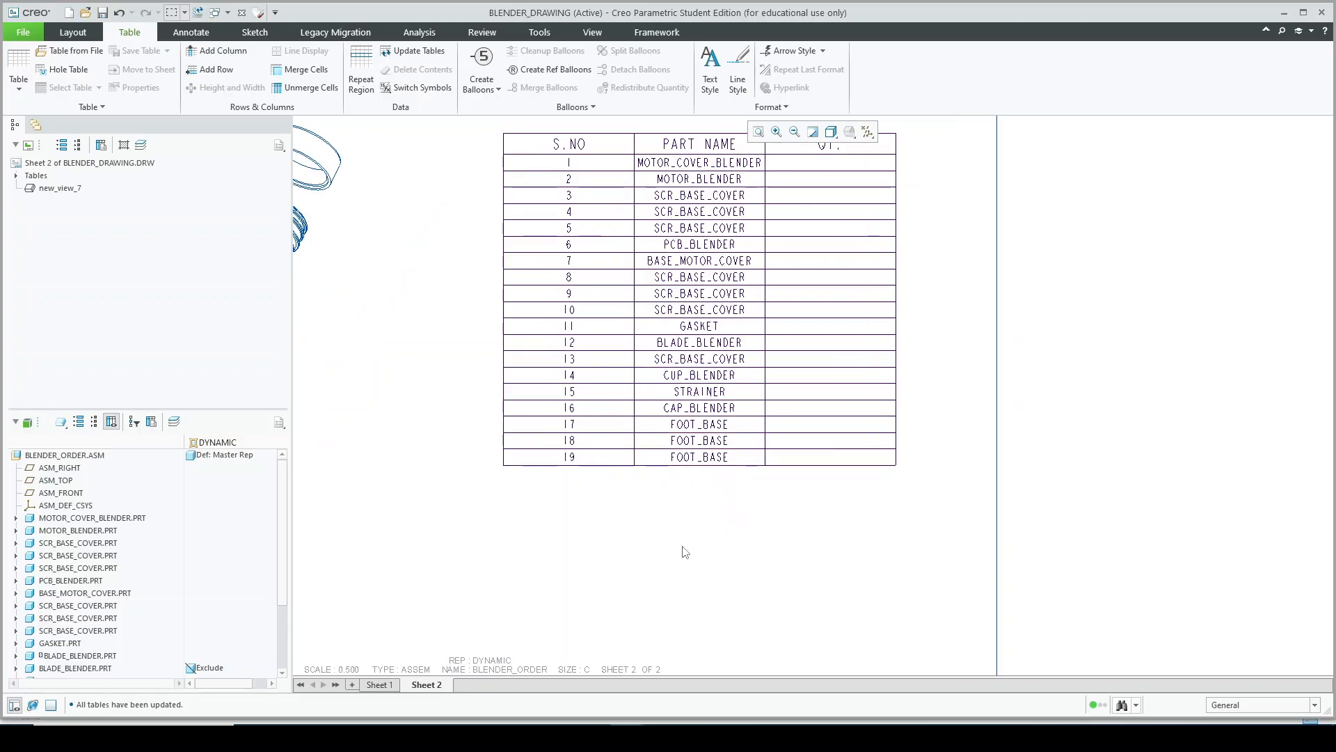
scroll(686, 548, "down", 2)
left_click_drag(519, 254, 873, 557)
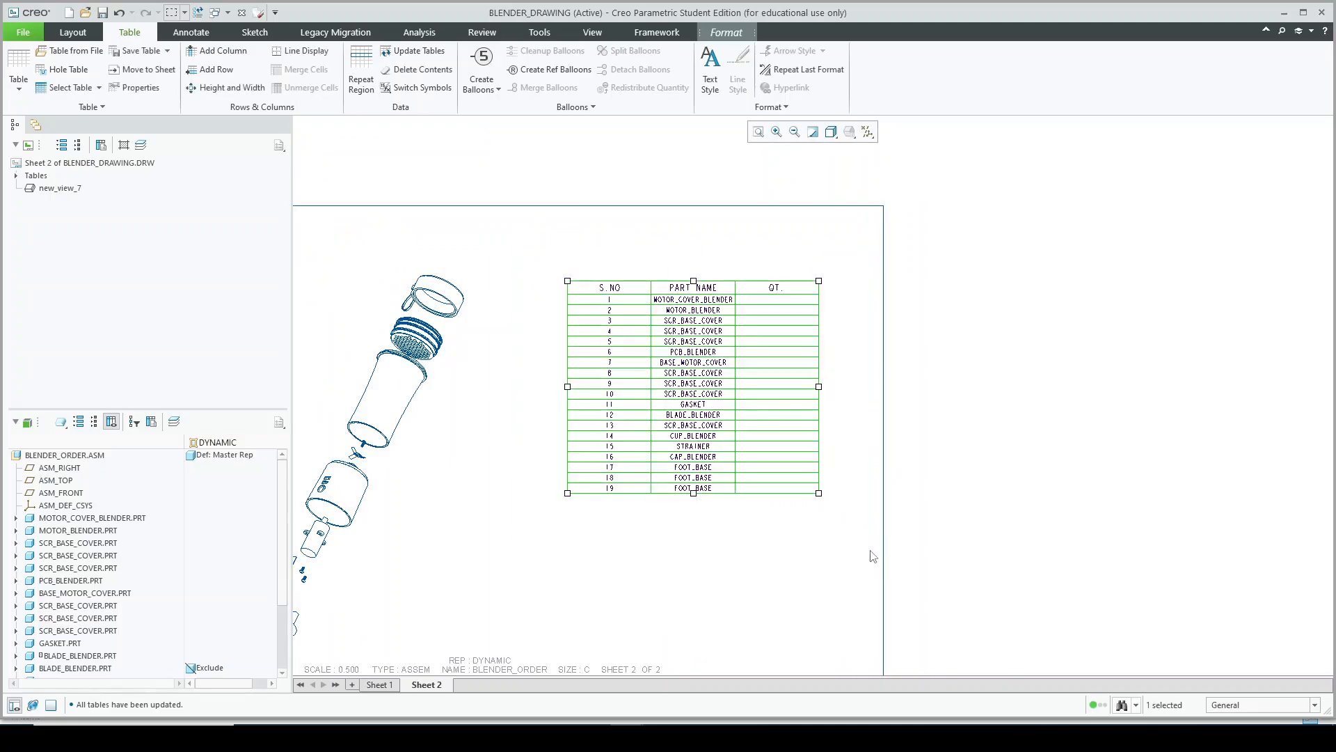
left_click(885, 440)
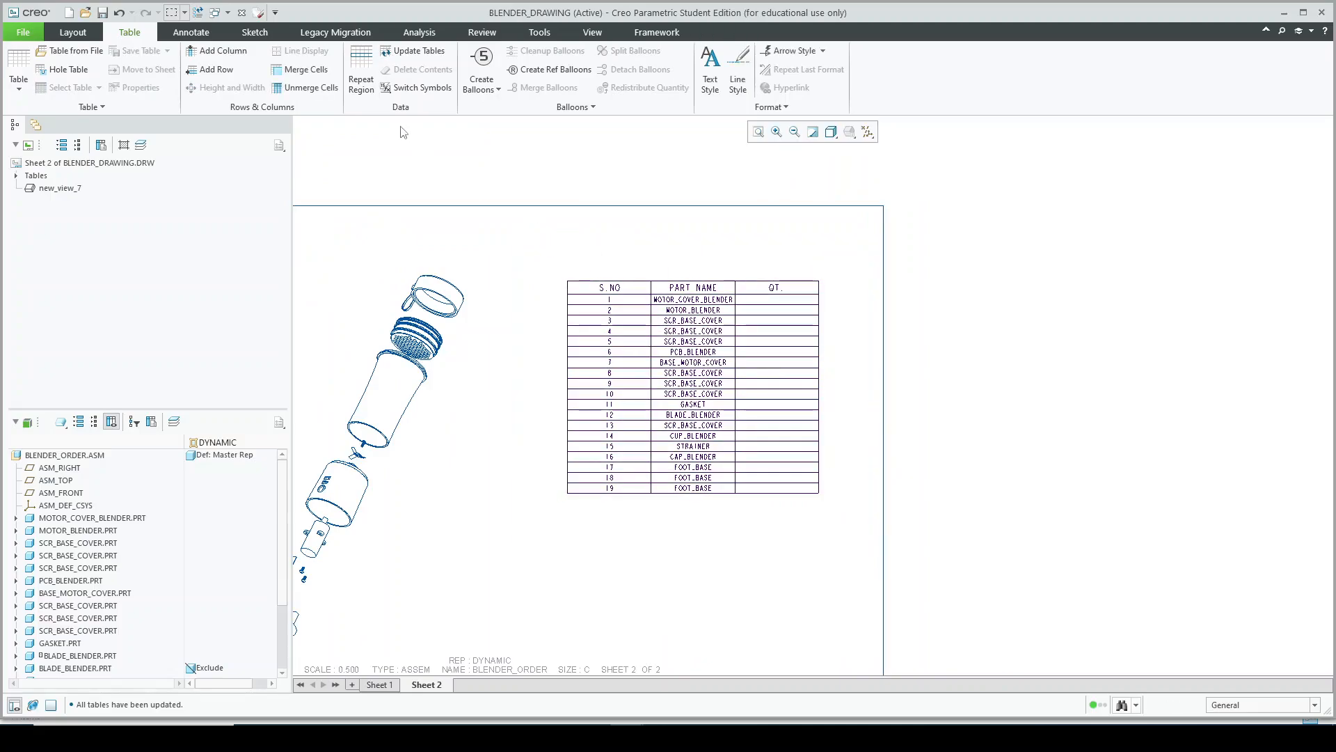
Set the parts table's repeat region attribute to No Duplicates so repeated parts merge into single rows.
left_click(370, 77)
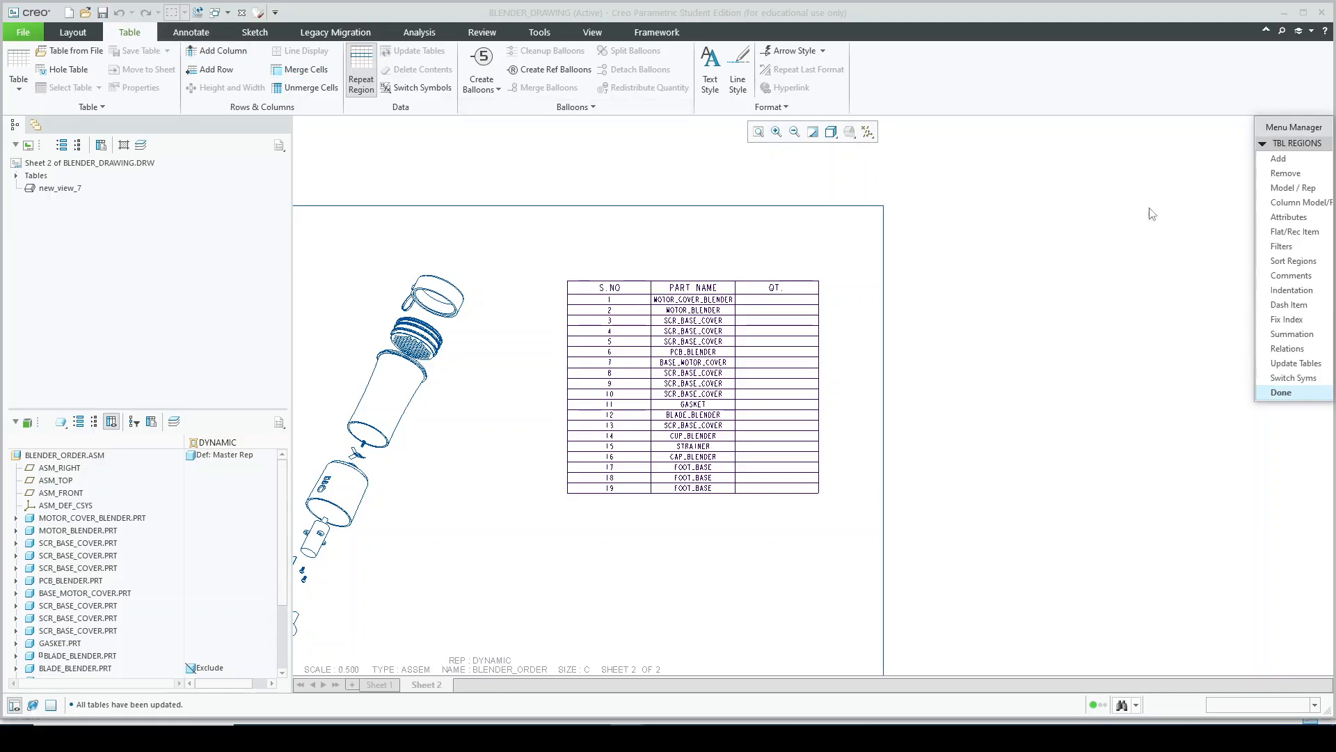
left_click(1288, 216)
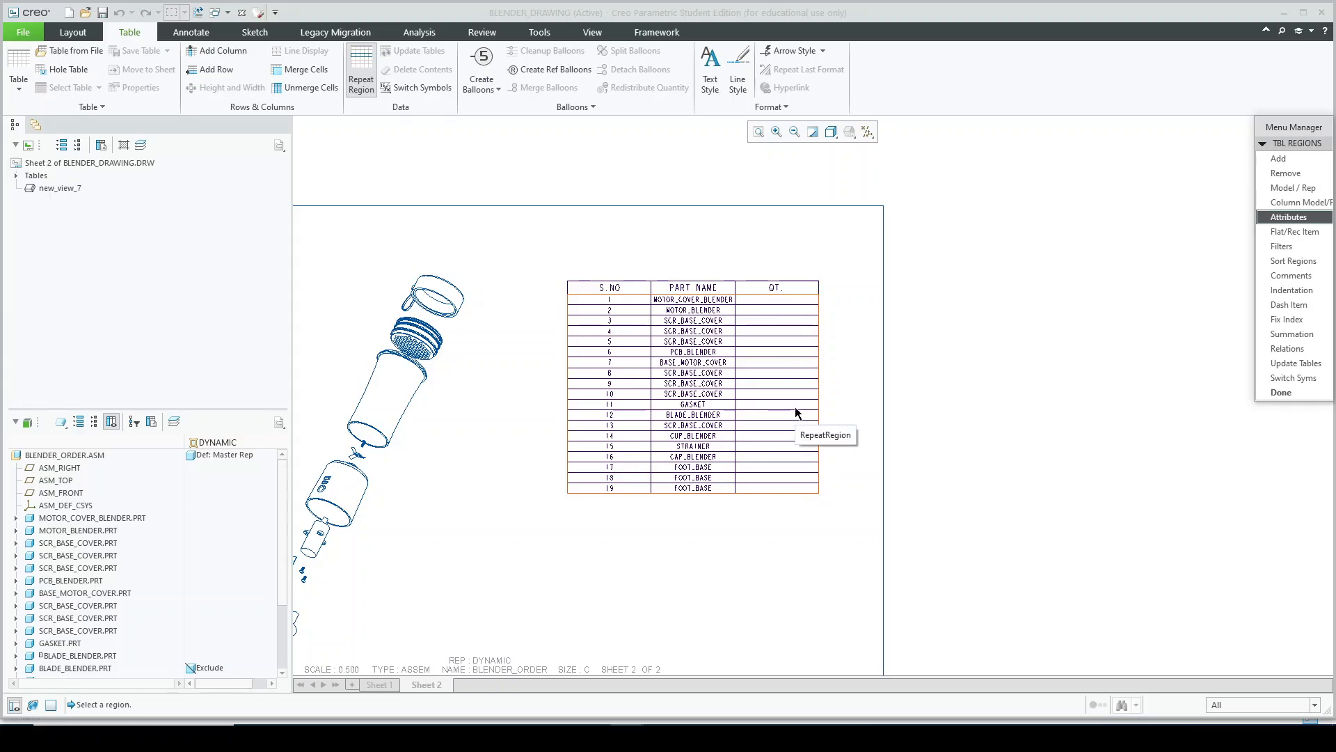
left_click(779, 379)
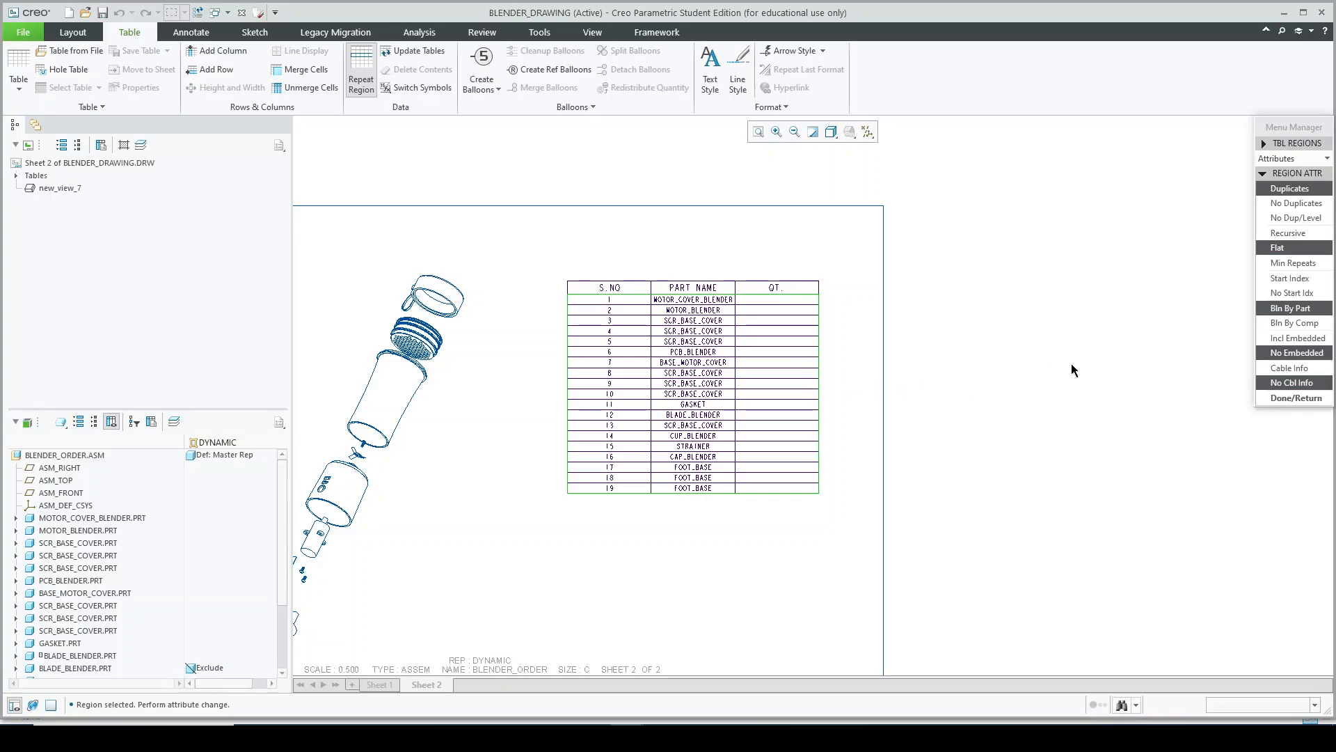
left_click_drag(1286, 127, 1083, 141)
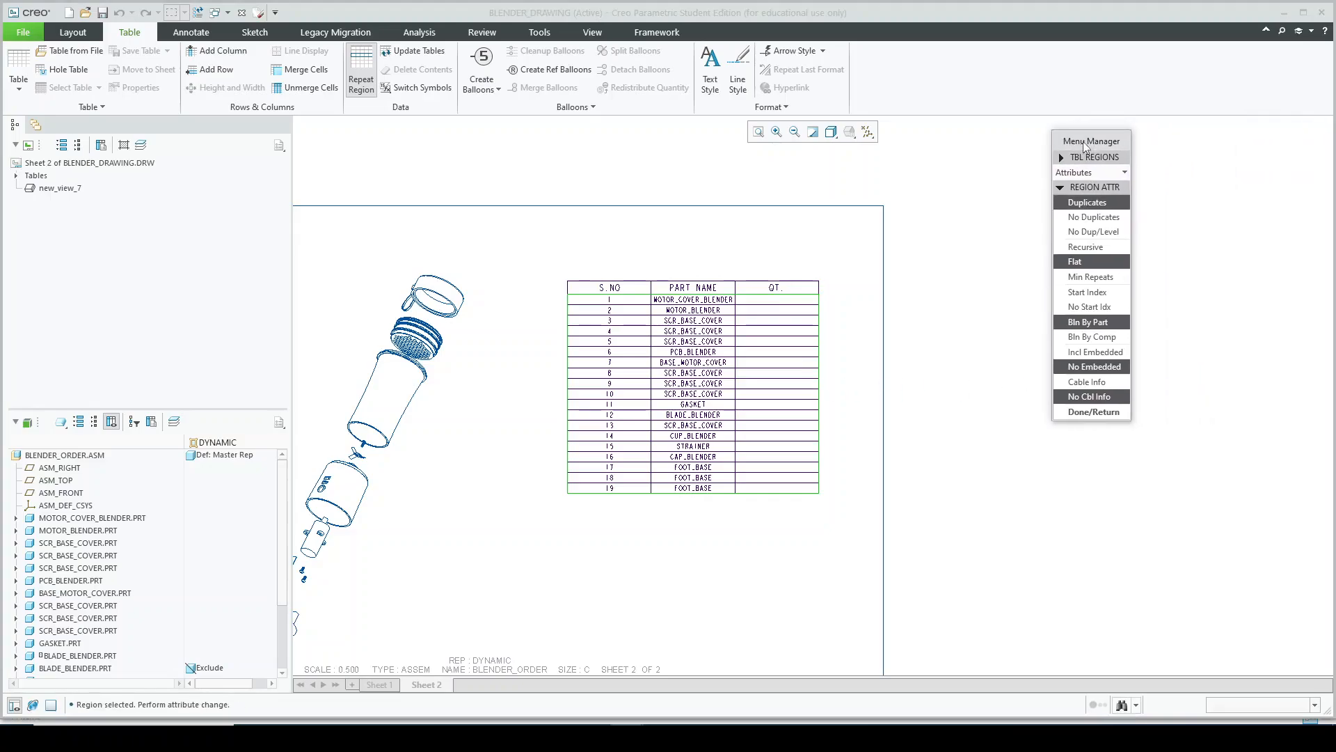
left_click(1105, 218)
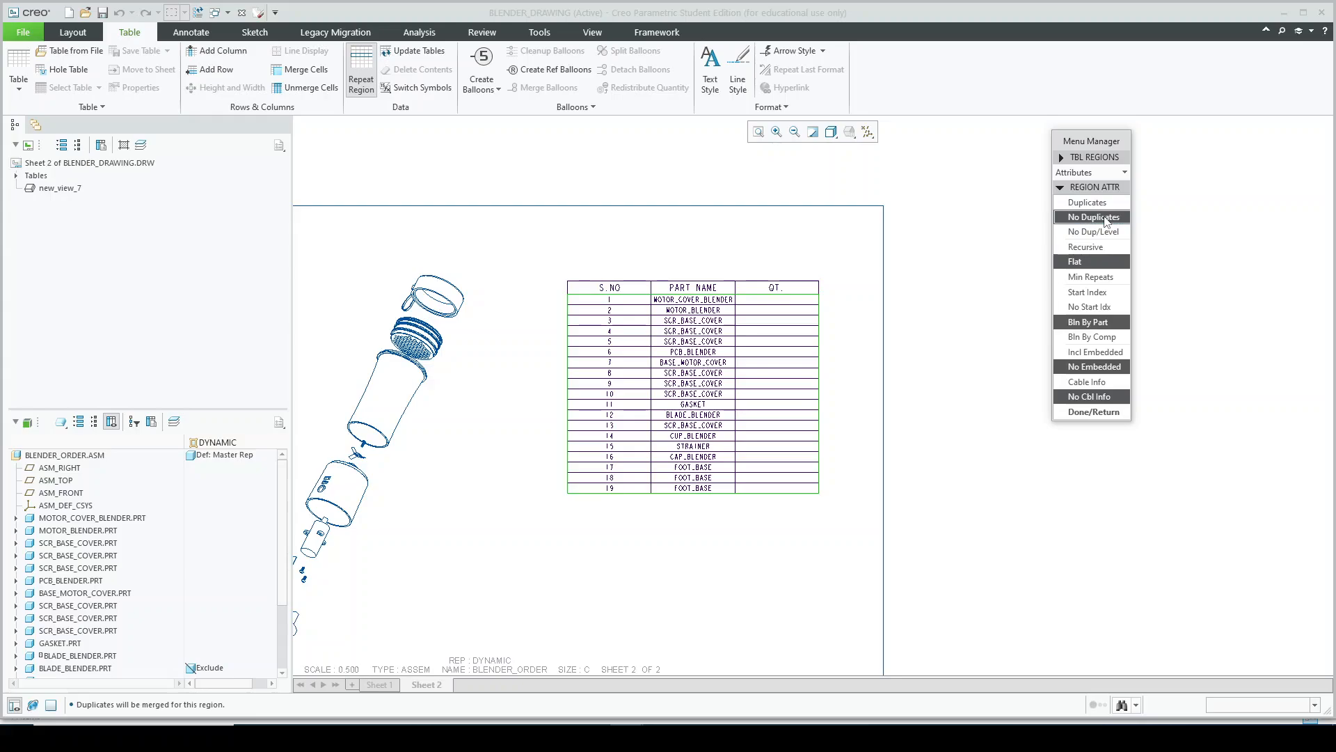
left_click(1106, 412)
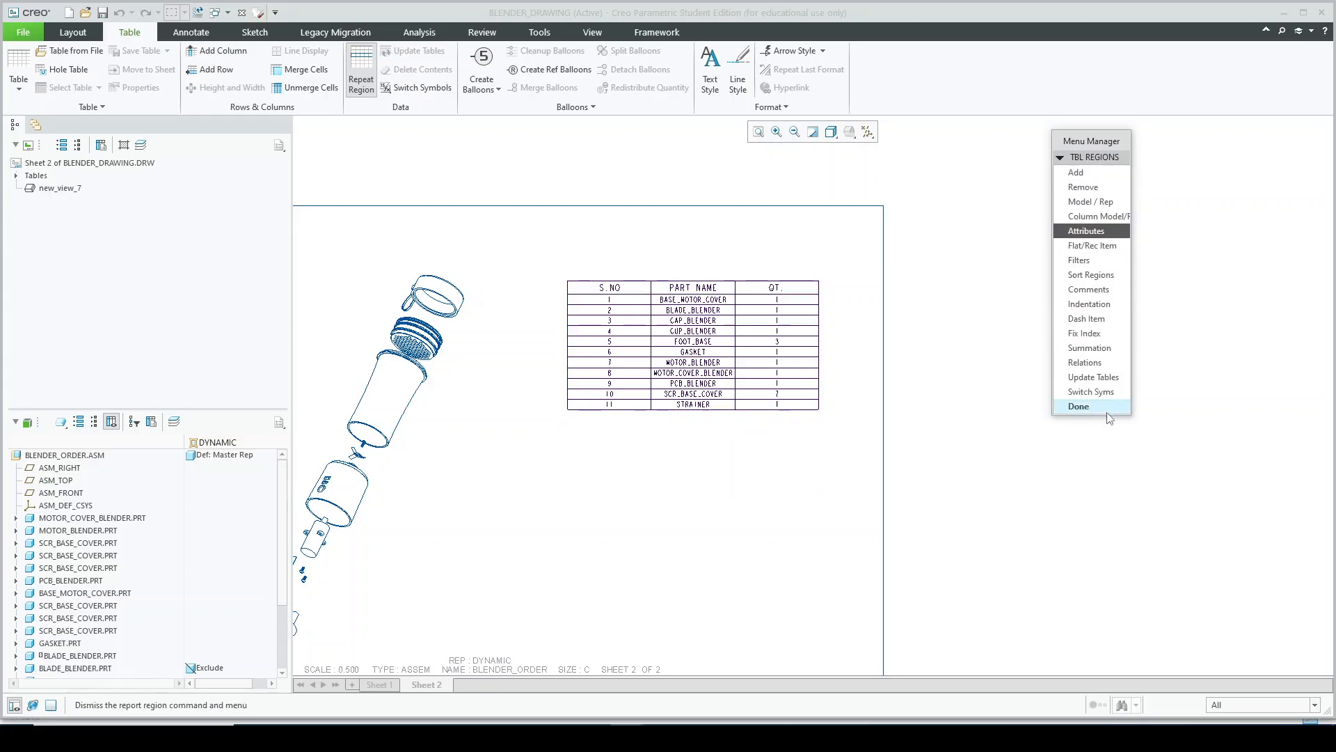
left_click(1090, 407)
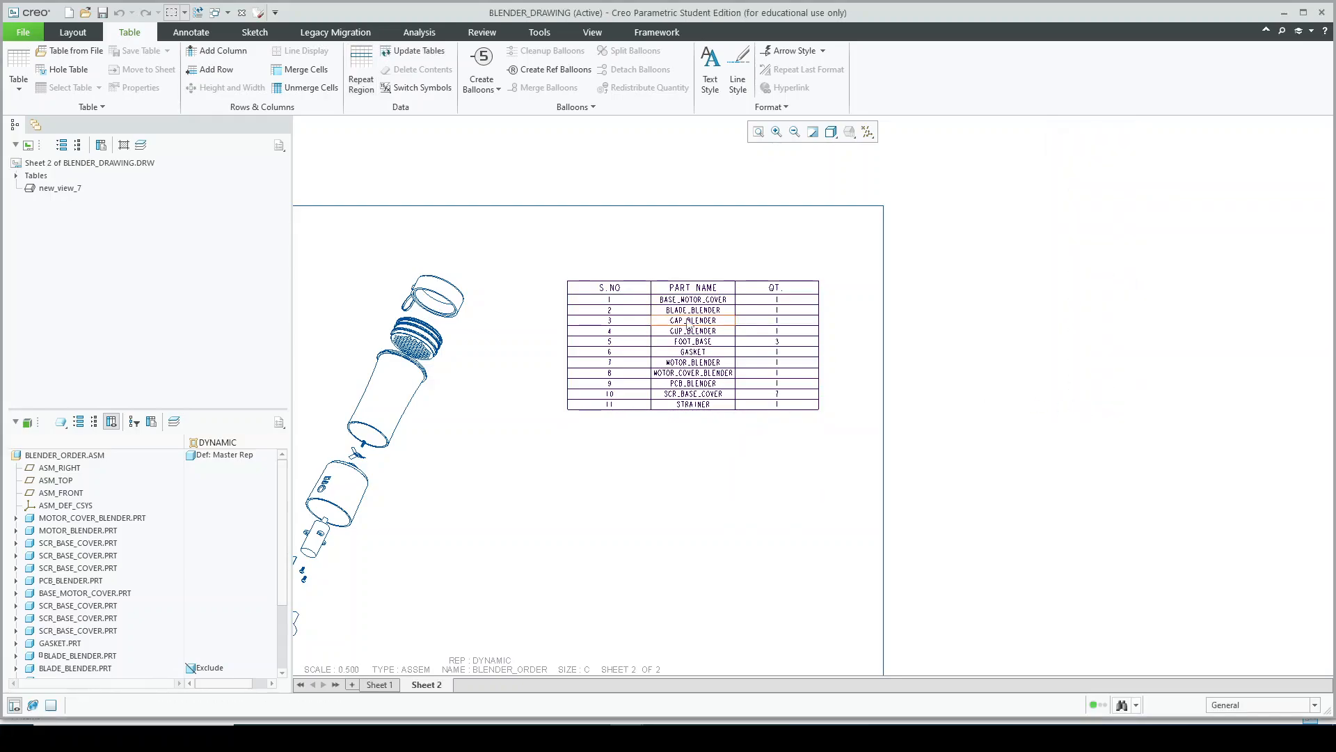
Move the shortened parts table slightly closer to the sheet's upper border.
scroll(765, 301, "down", 3)
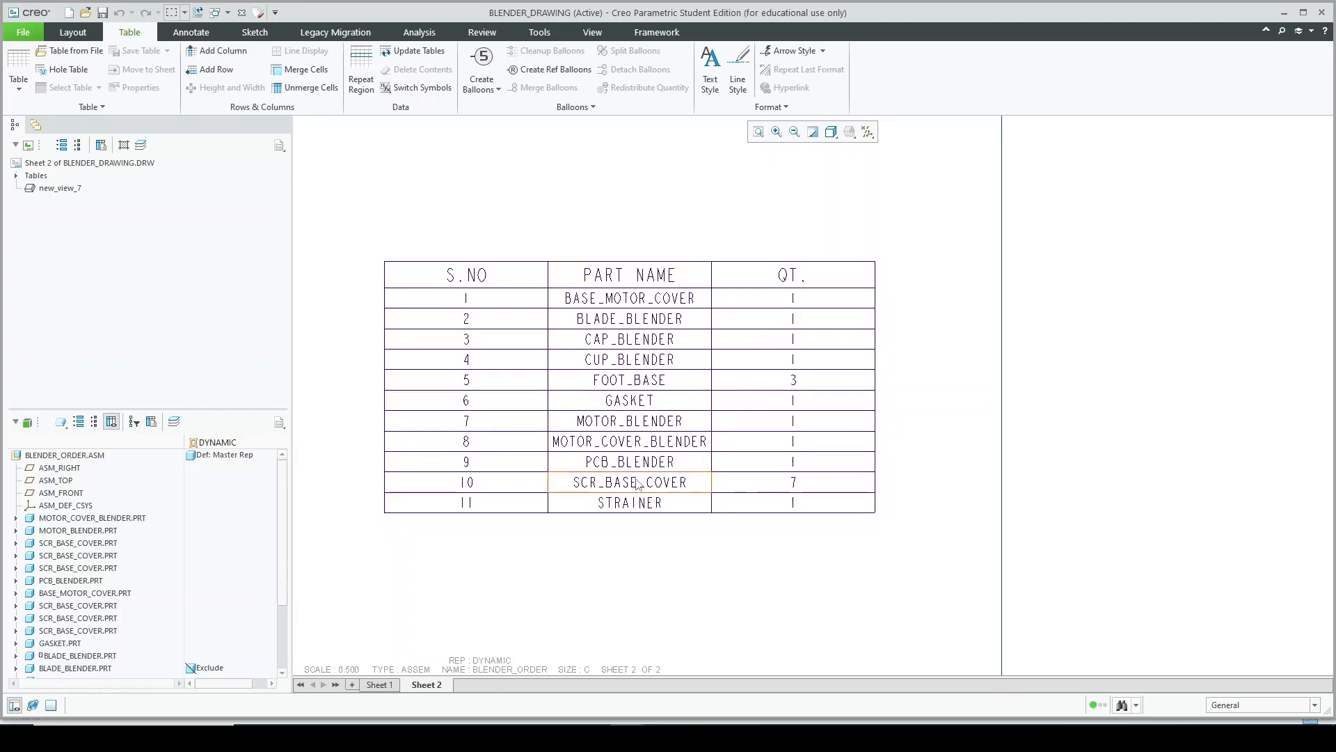
scroll(911, 424, "up", 2)
scroll(910, 424, "up", 2)
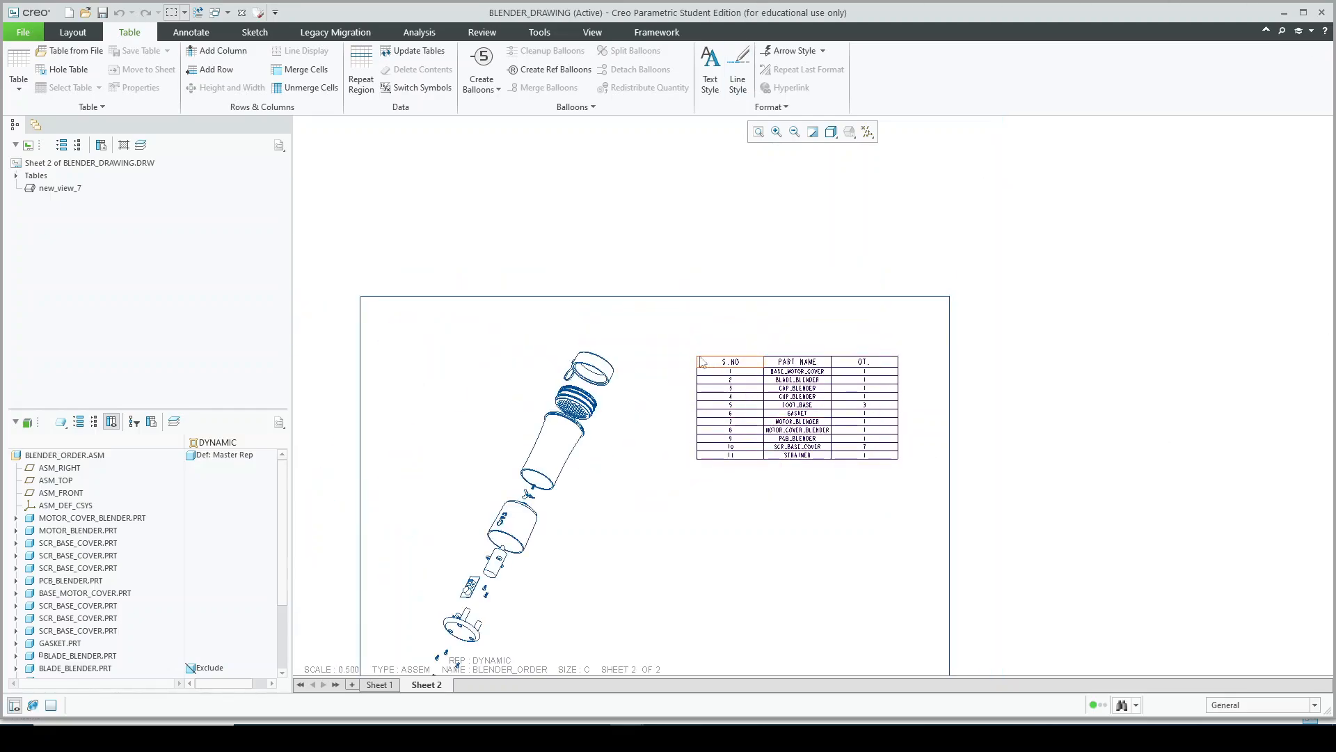
left_click_drag(628, 323, 973, 557)
left_click_drag(700, 355, 698, 338)
left_click(795, 594)
scroll(912, 277, "up", 1)
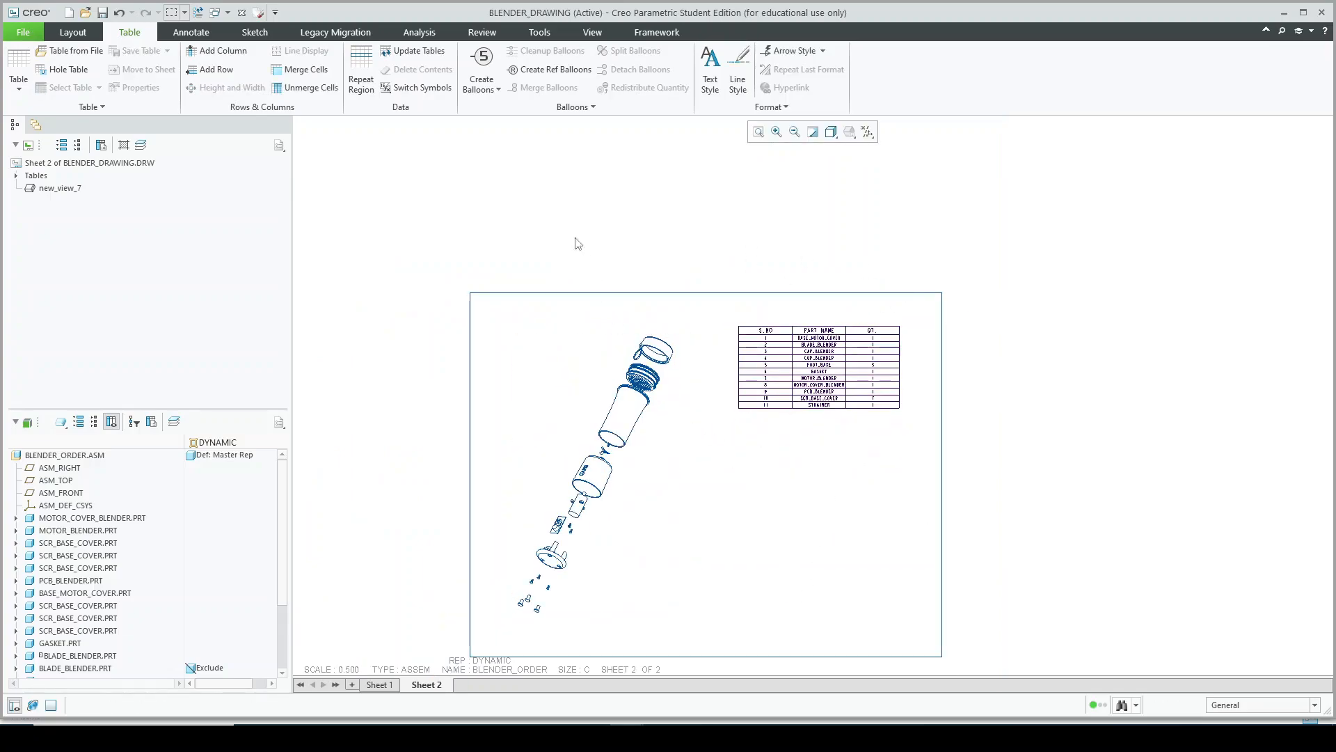
Create BOM balloons for all components of the exploded view and check their numbers against the parts table.
scroll(661, 406, "down", 3)
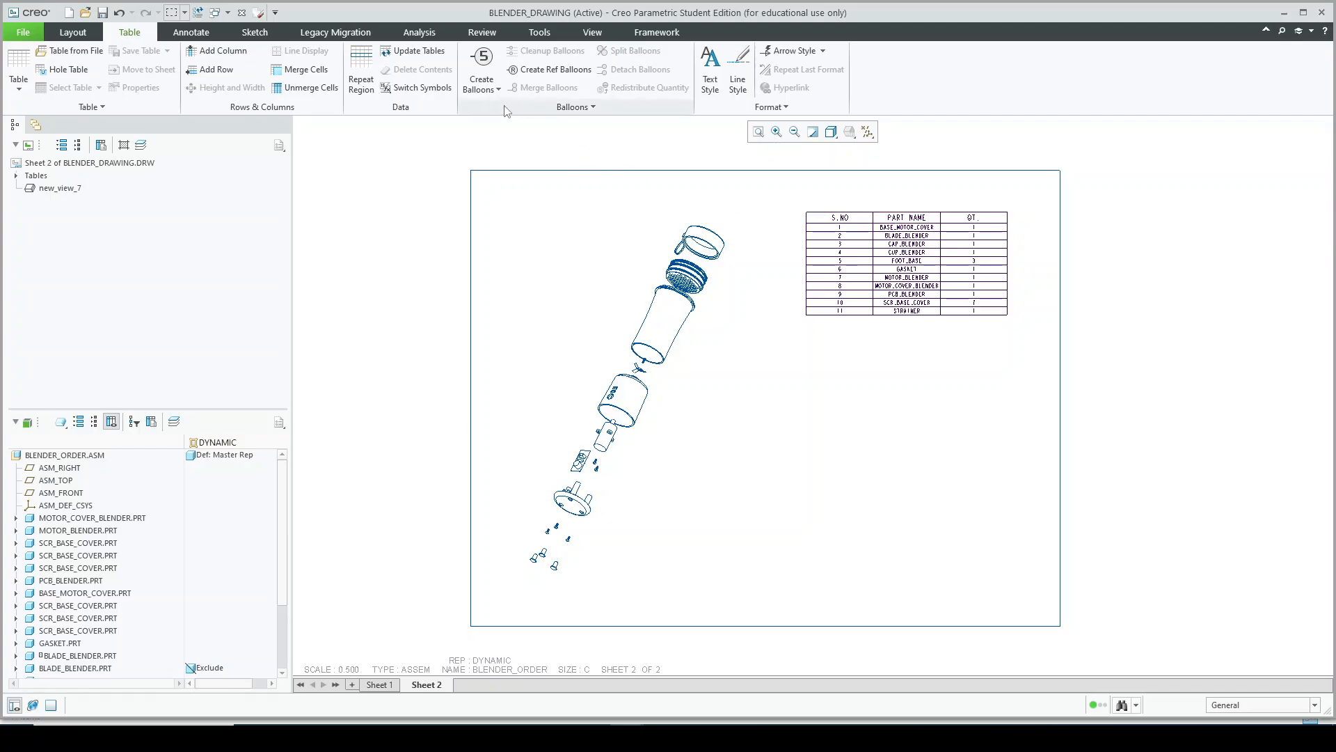
left_click(477, 87)
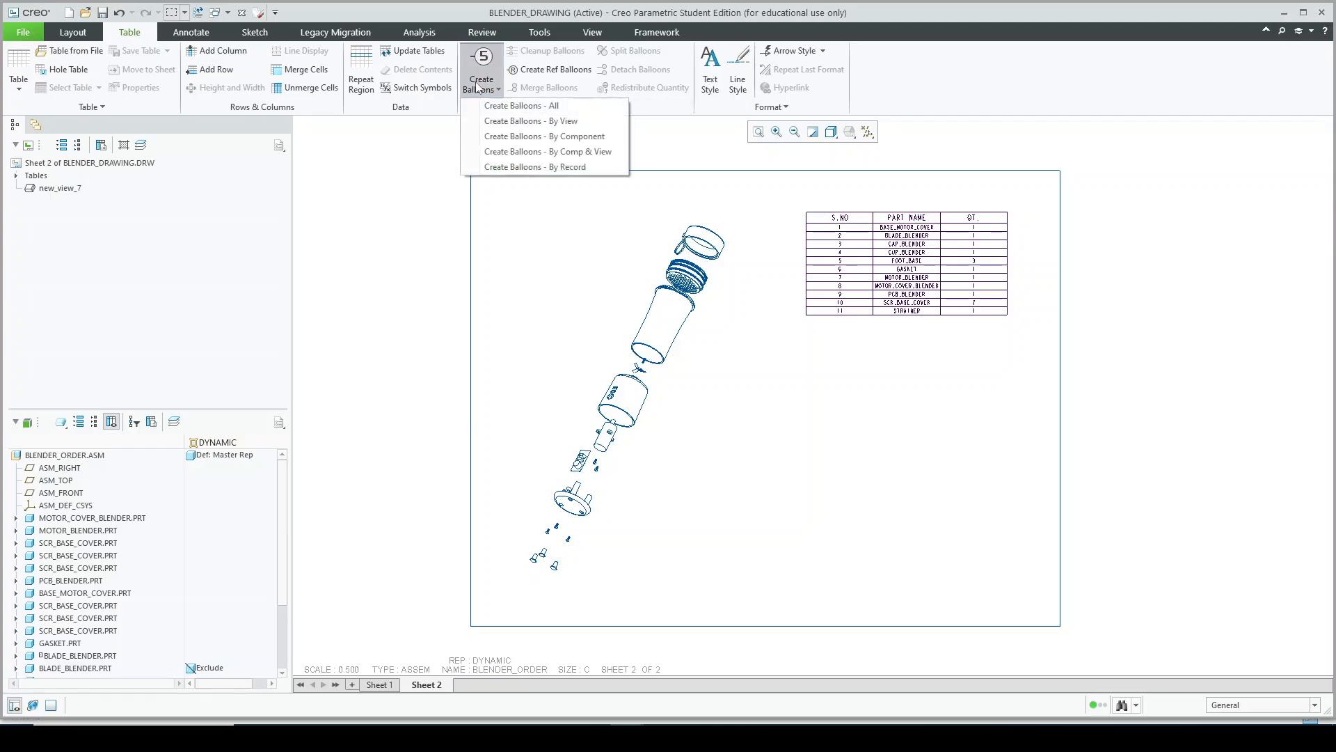
left_click(506, 107)
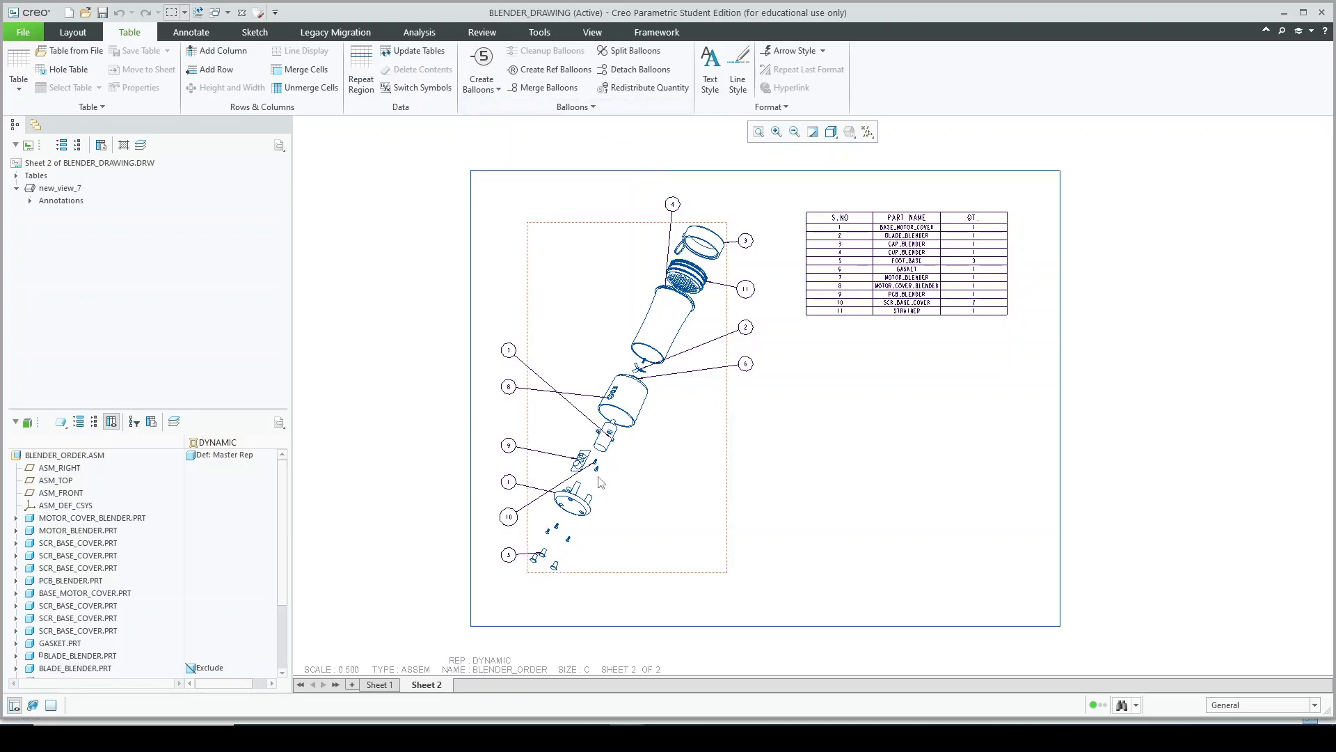
scroll(696, 240, "down", 3)
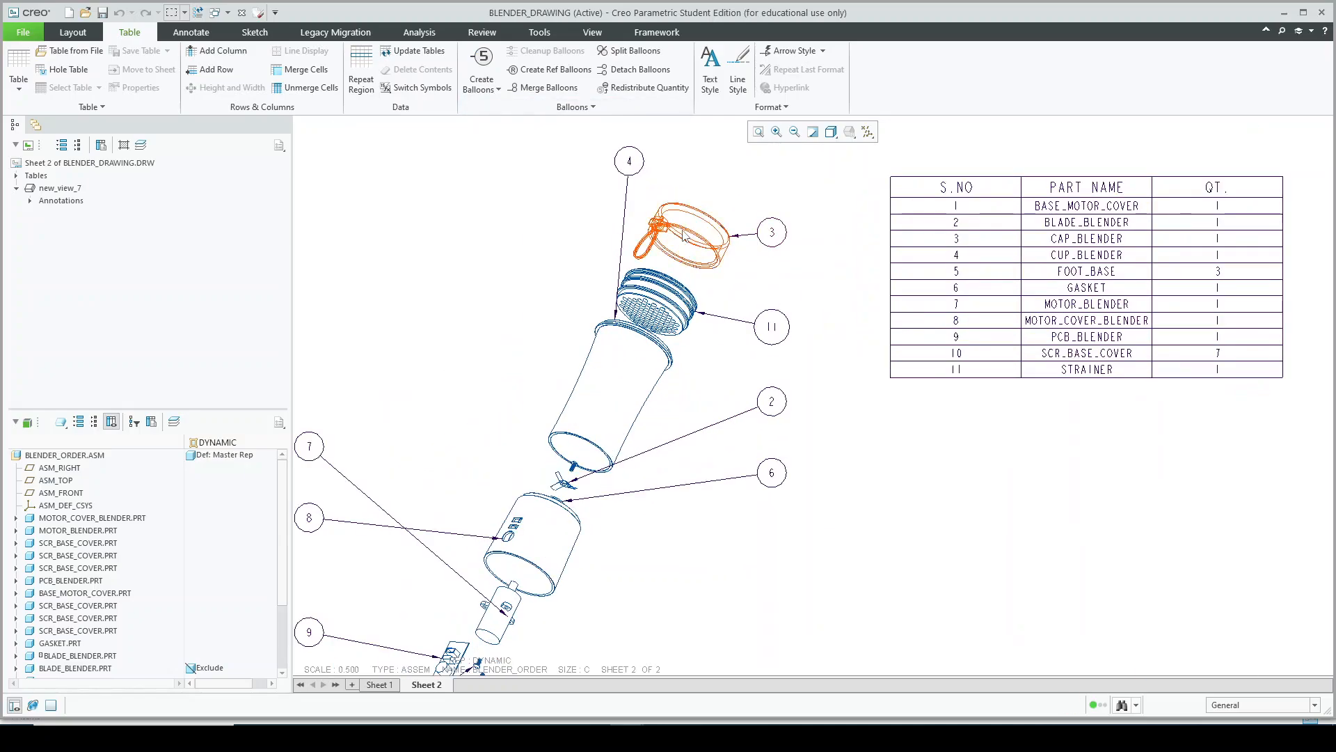
scroll(687, 237, "up", 2)
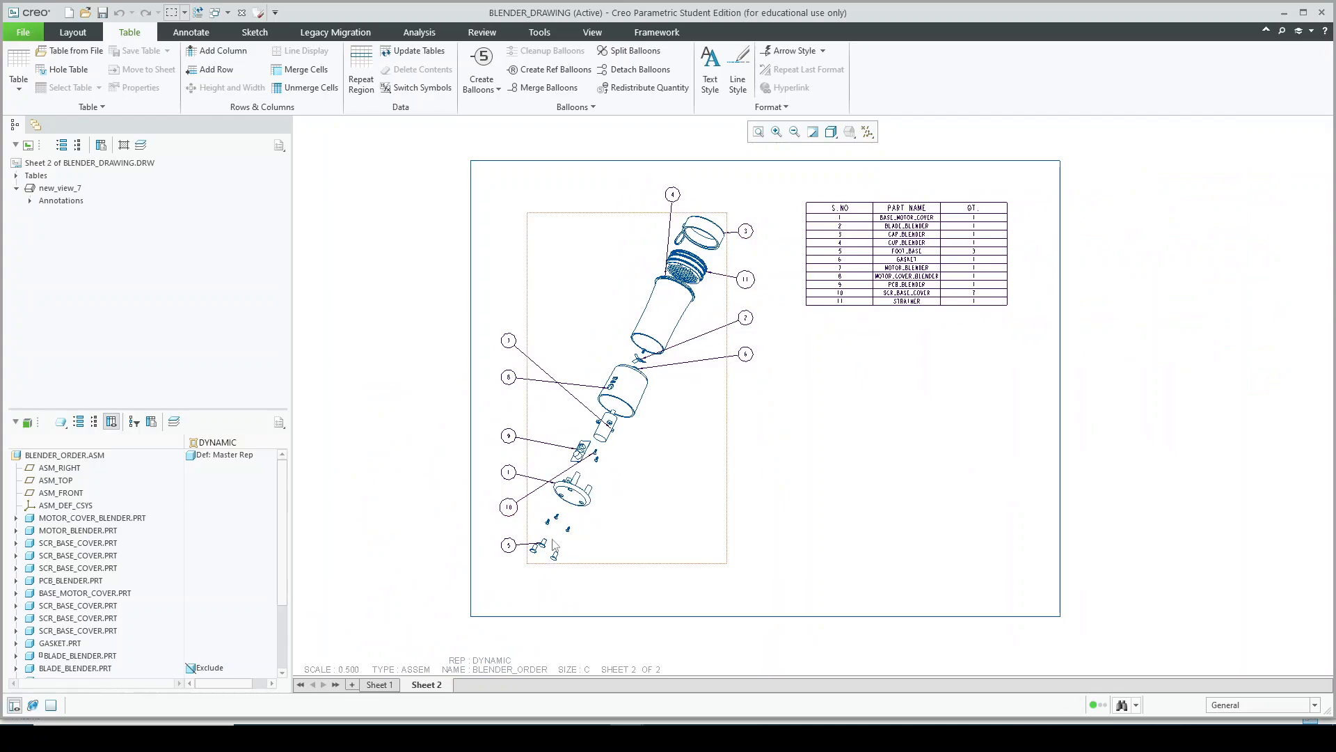
scroll(540, 339, "down", 2)
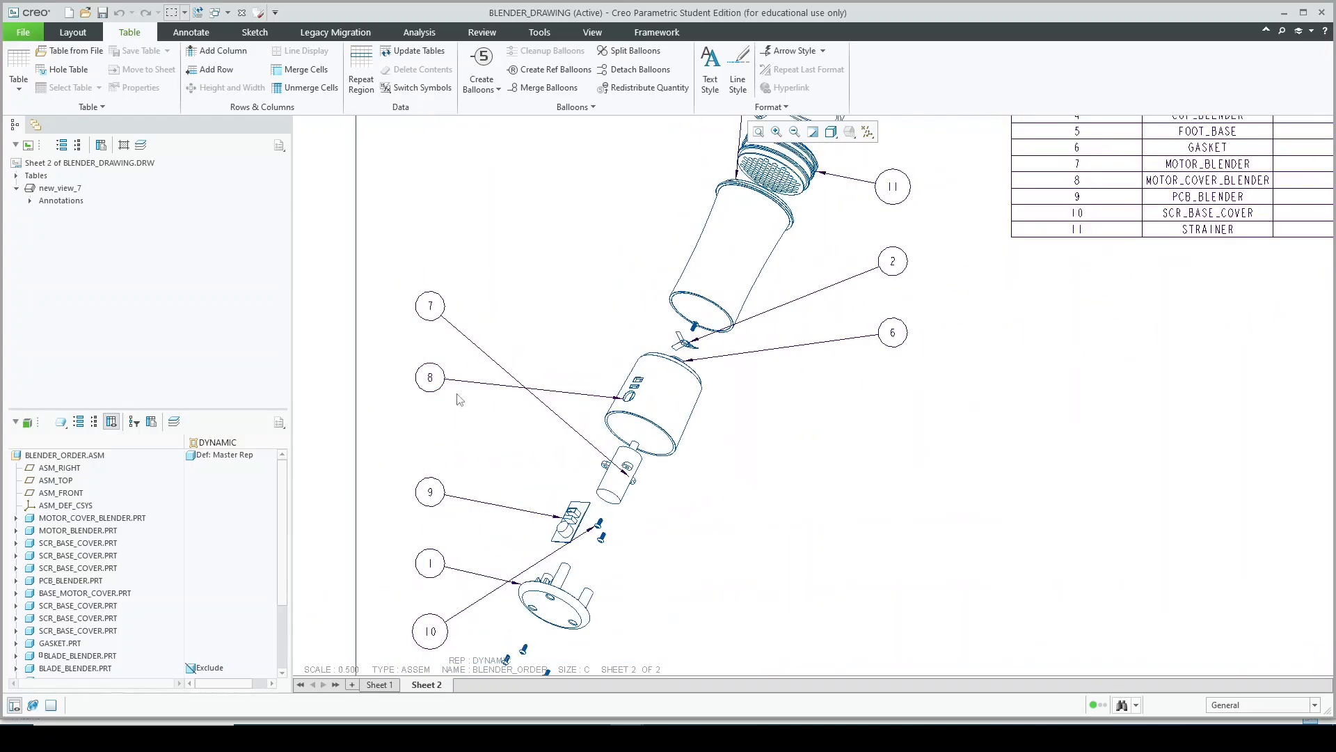
scroll(666, 387, "up", 3)
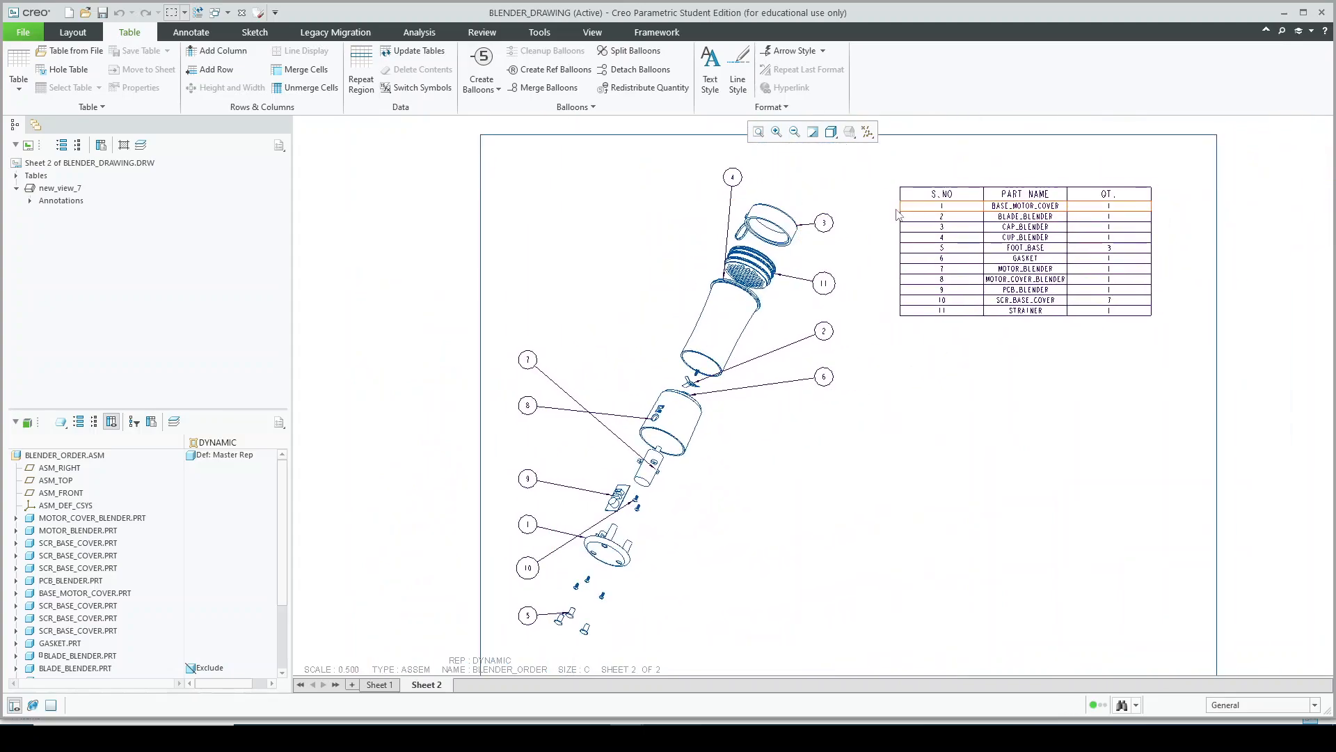
Move balloon 10 to the right side of the exploded view, level with the two upper screws.
scroll(585, 563, "down", 2)
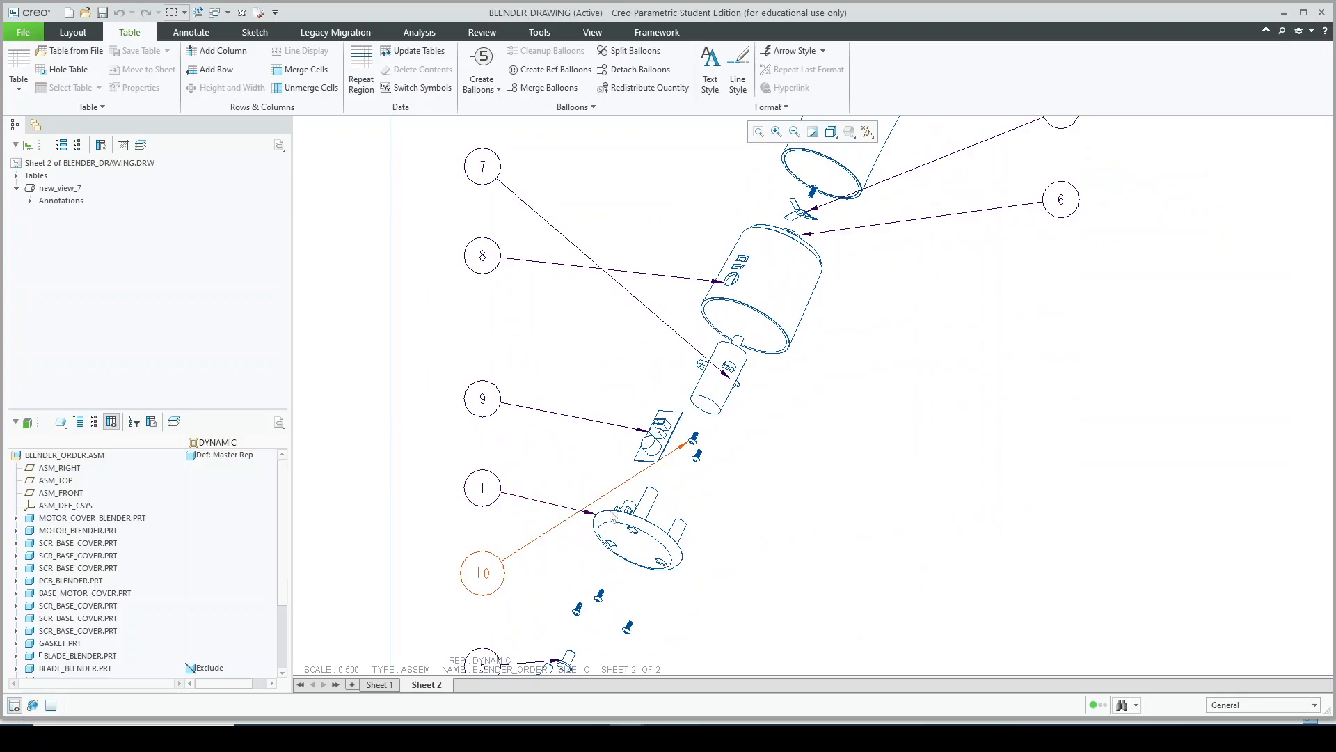
scroll(636, 529, "up", 1)
left_click(519, 572)
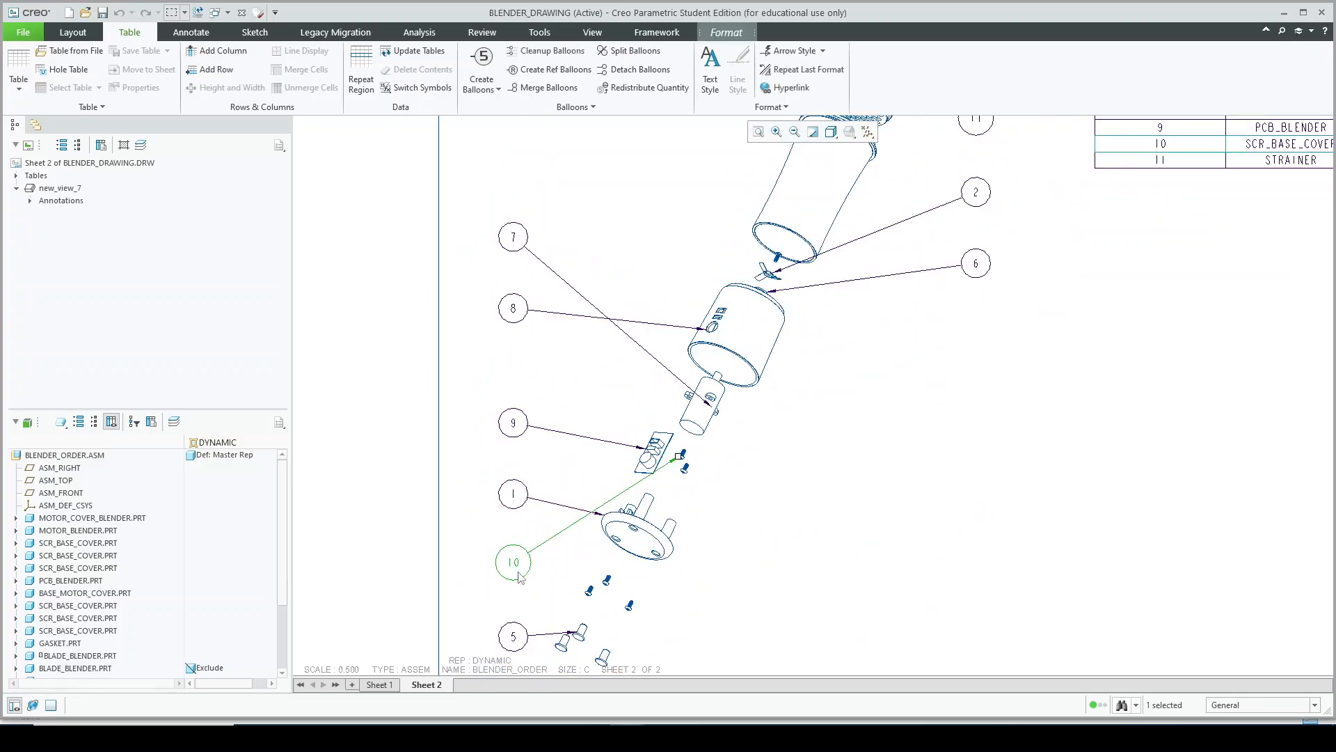
left_click_drag(516, 560, 764, 456)
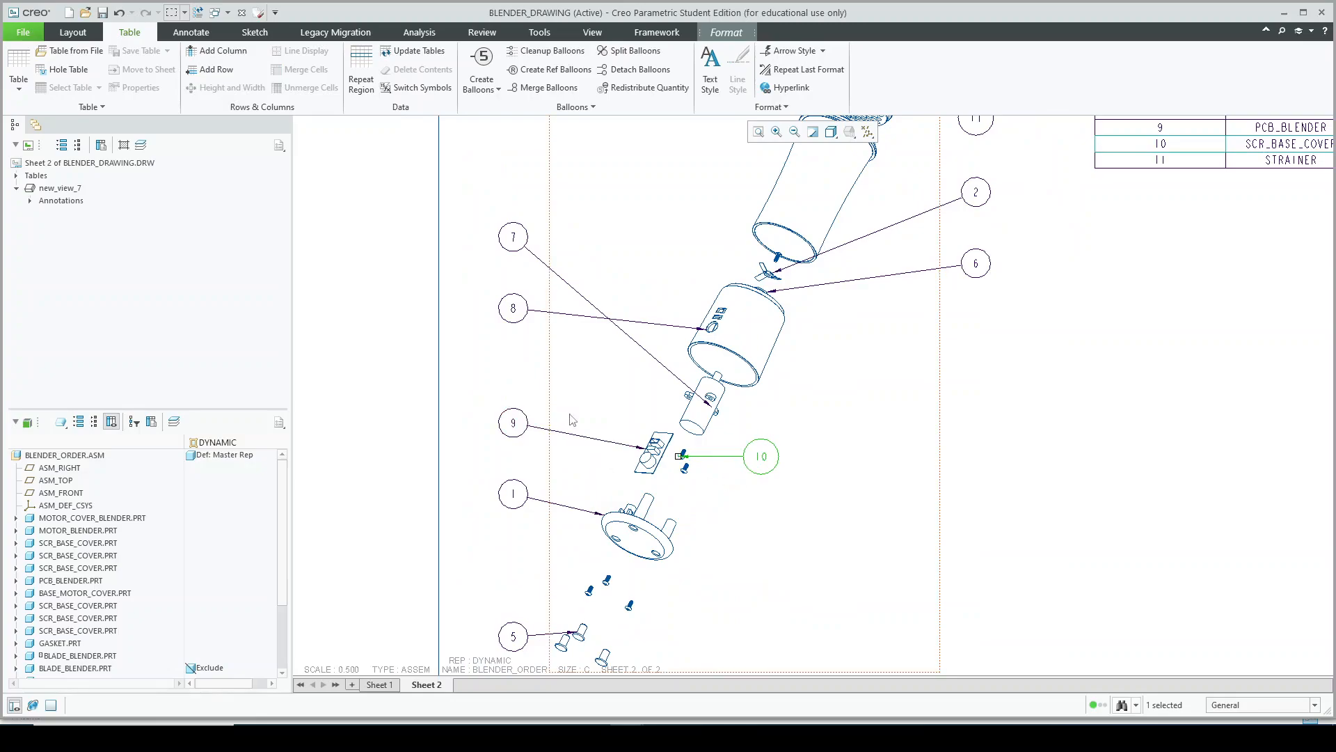
Move balloon 8 up and to the right, above balloon 7, so its leader clears the one of balloon 7.
scroll(619, 454, "up", 1)
middle_click_drag(550, 327, 549, 422)
left_click(529, 415)
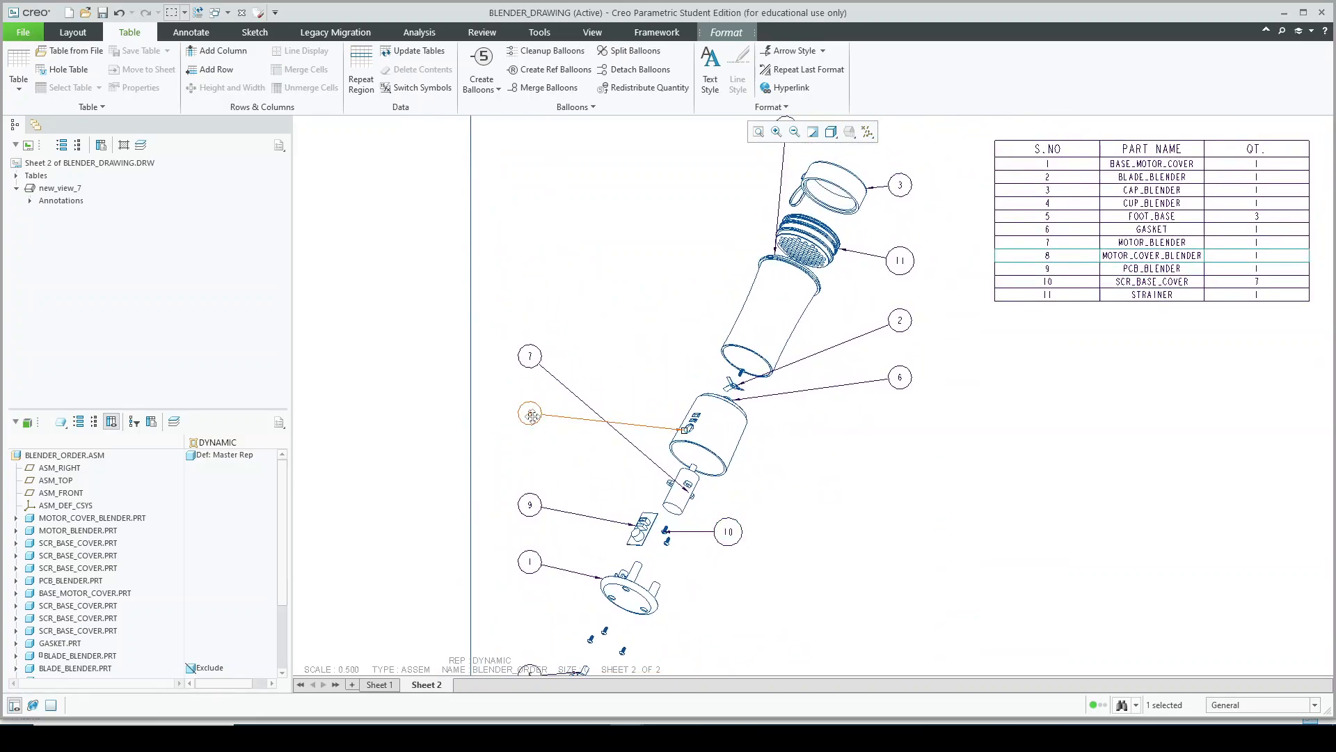
left_click_drag(529, 415, 596, 299)
Move balloon 6 lower on the right side of the exploded view and inspect where its leader meets the gasket.
scroll(823, 276, "down", 2)
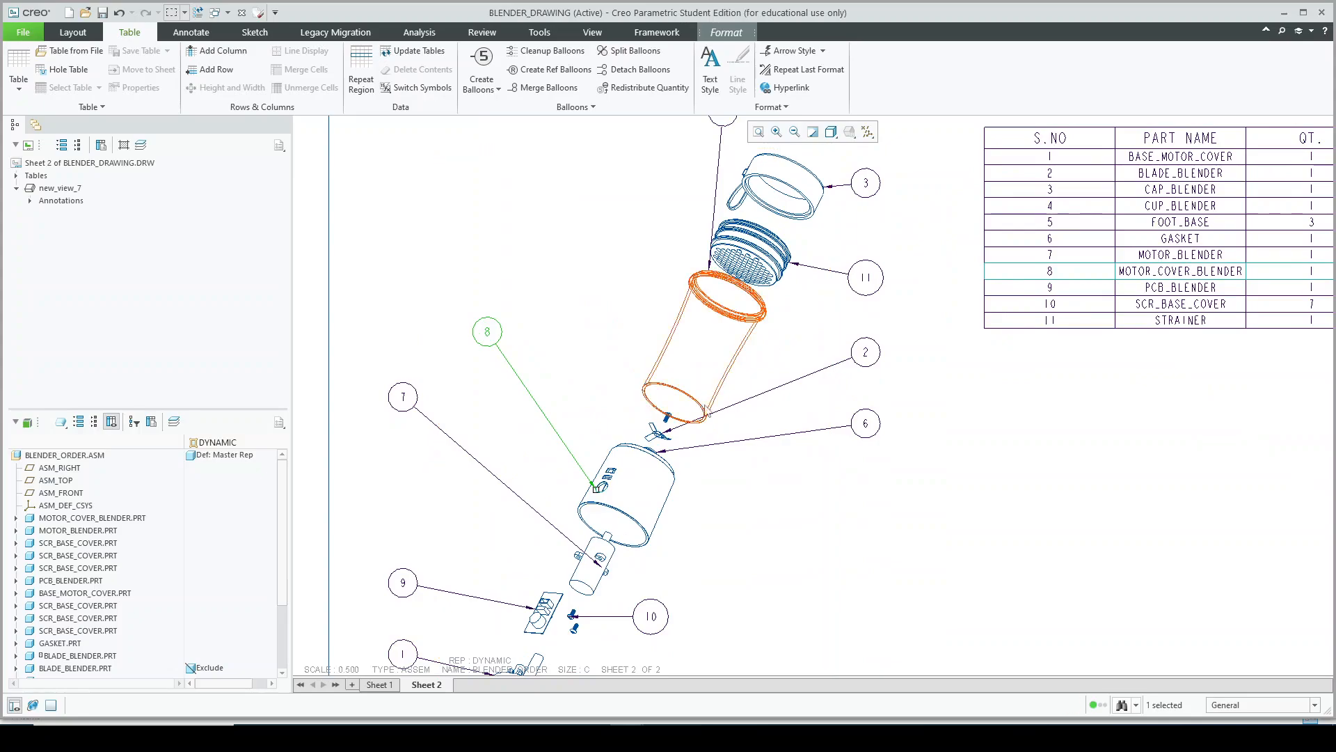
left_click(871, 433)
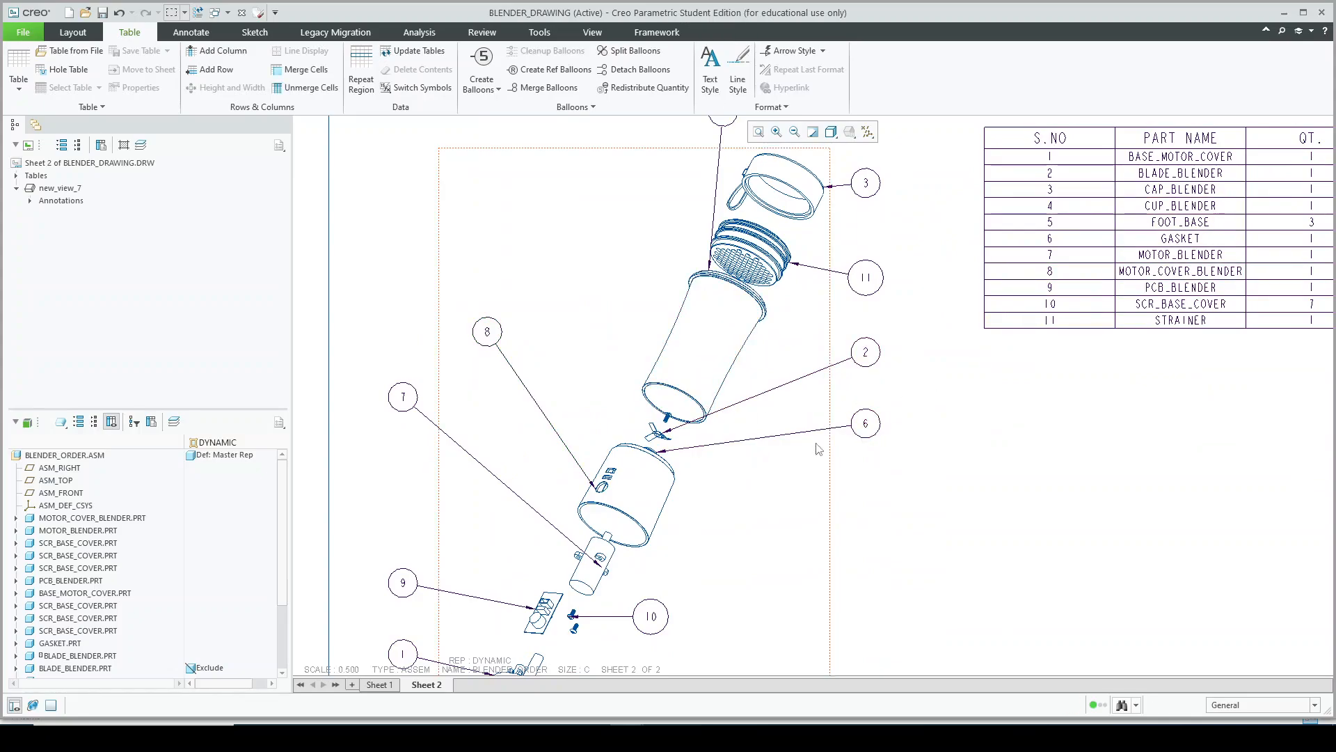
left_click(871, 431)
left_click_drag(872, 431, 861, 507)
scroll(641, 474, "down", 3)
scroll(706, 406, "down", 2)
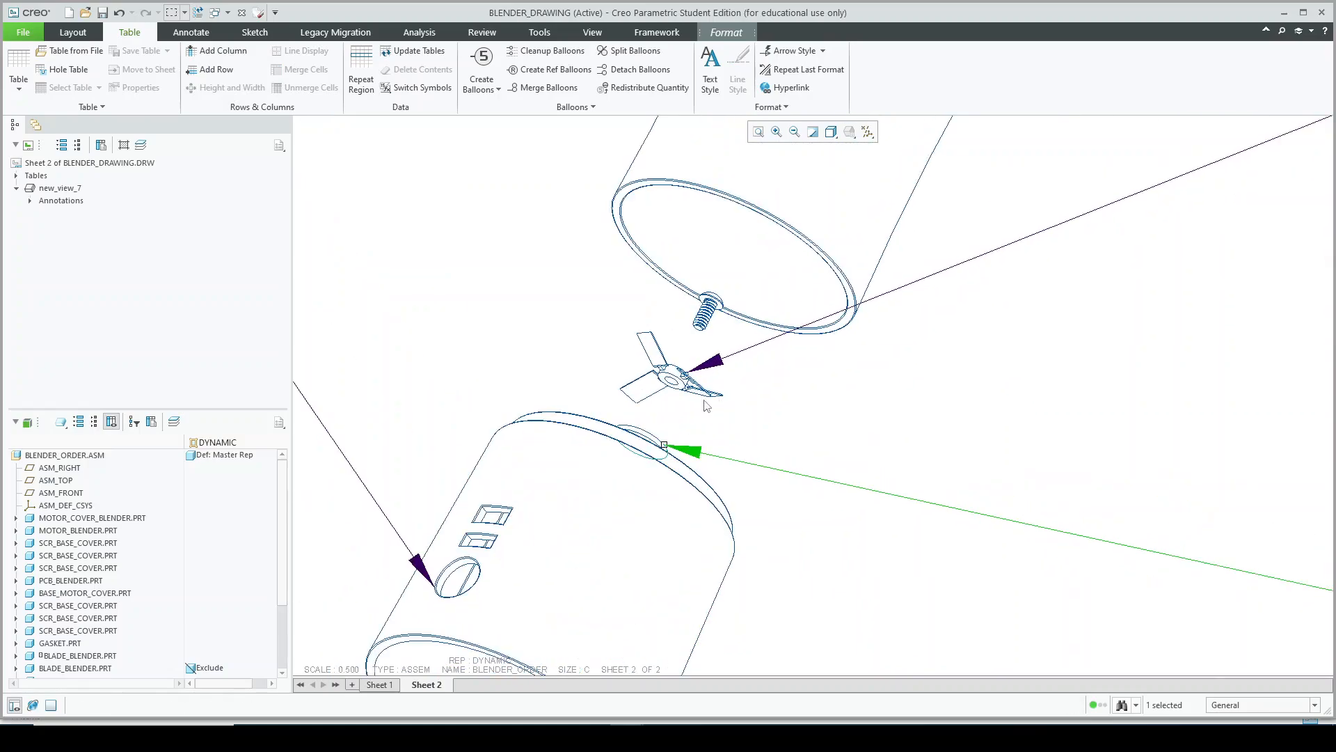
scroll(615, 404, "up", 4)
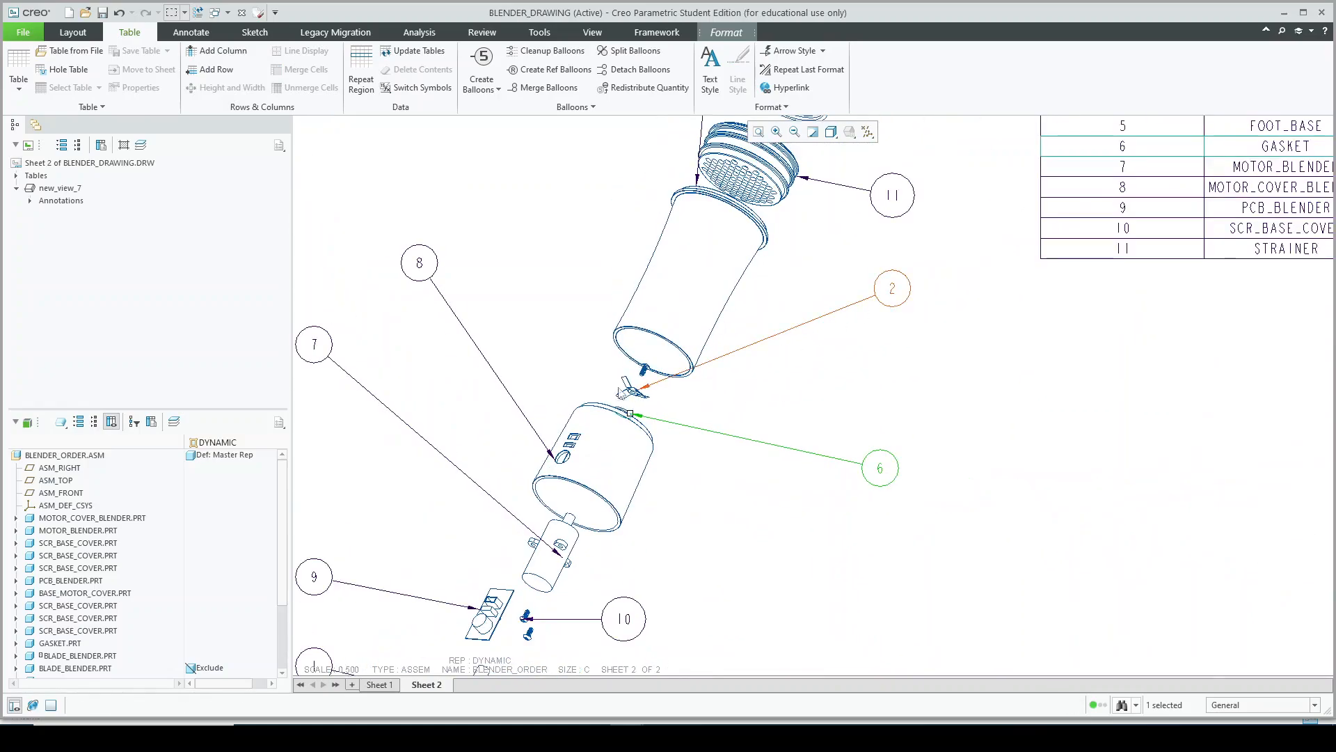
scroll(612, 406, "down", 2)
scroll(658, 417, "up", 5)
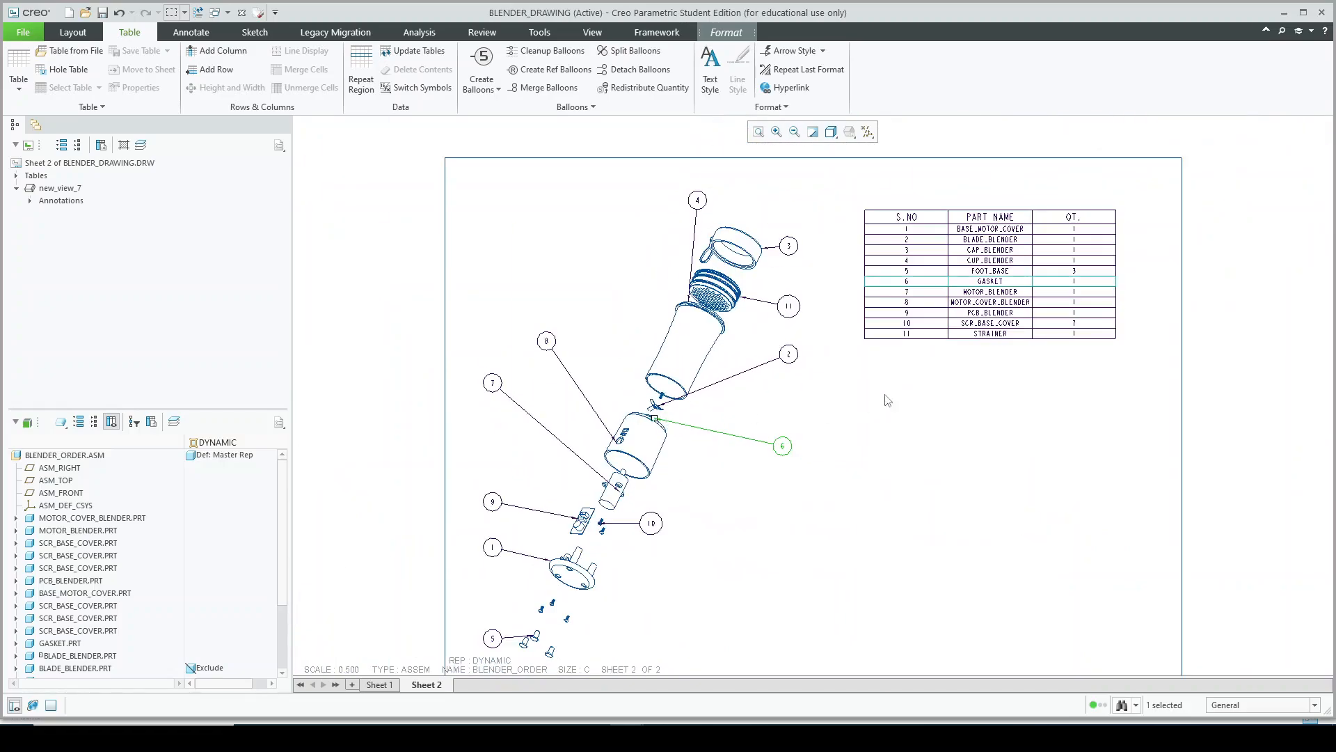
left_click(885, 397)
Move balloon 4 to the left of the cap so its leader reaches the cup's rim from the upper left.
scroll(737, 401, "up", 2)
scroll(711, 277, "down", 3)
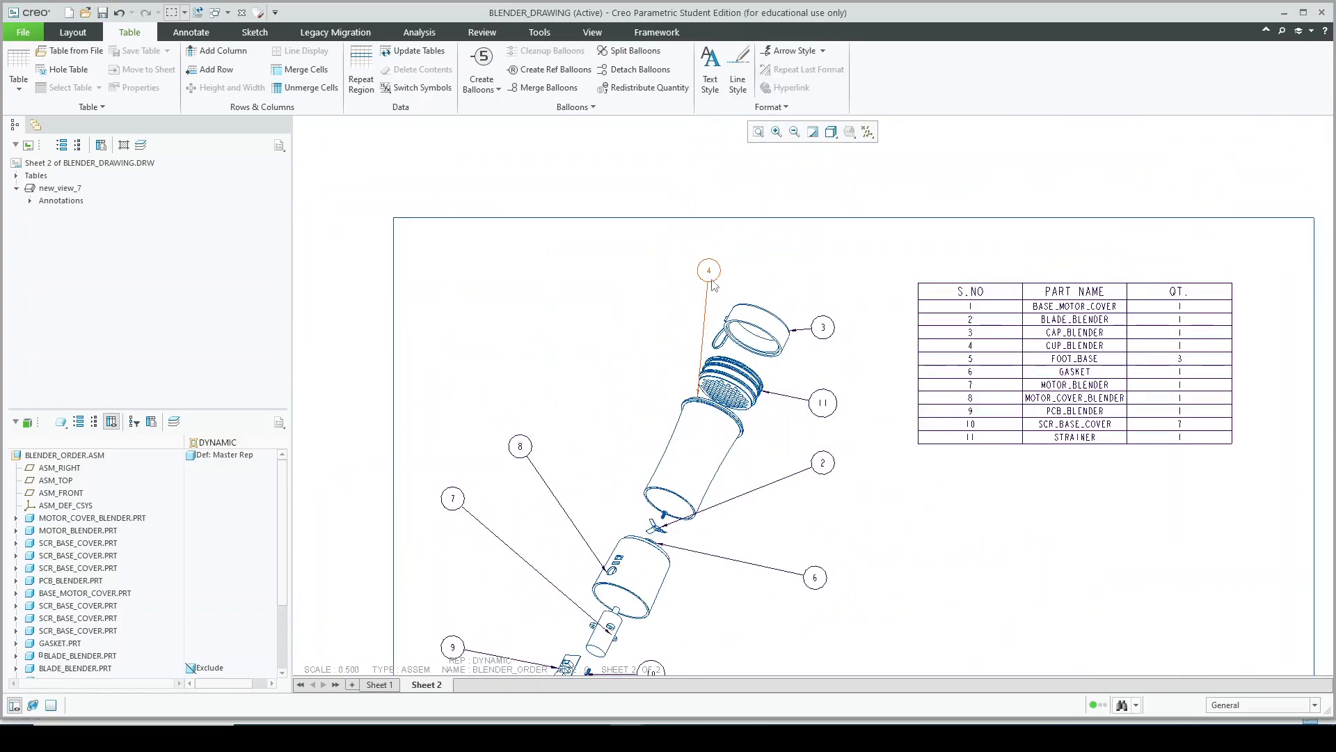
left_click(709, 280)
scroll(699, 285, "up", 2)
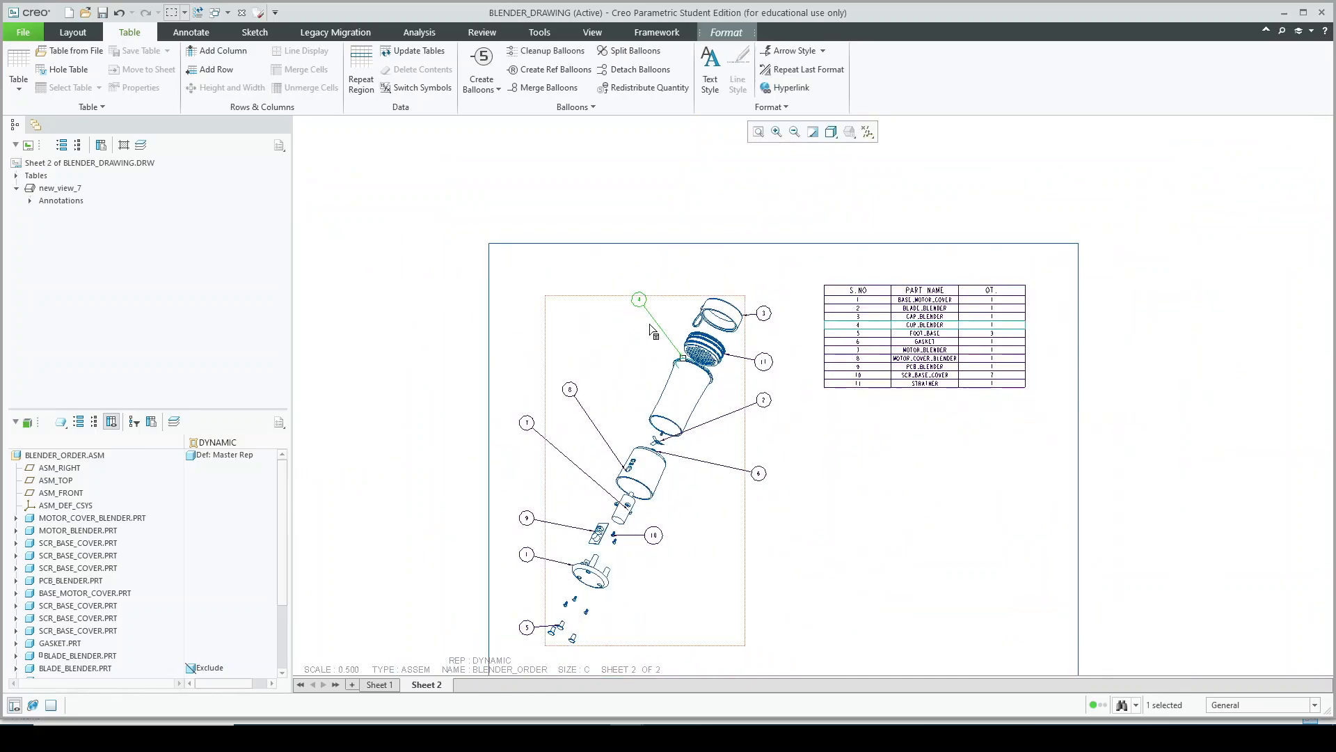
Set the exploded view's display style to Shading With Edges and apply it.
double_click(694, 296)
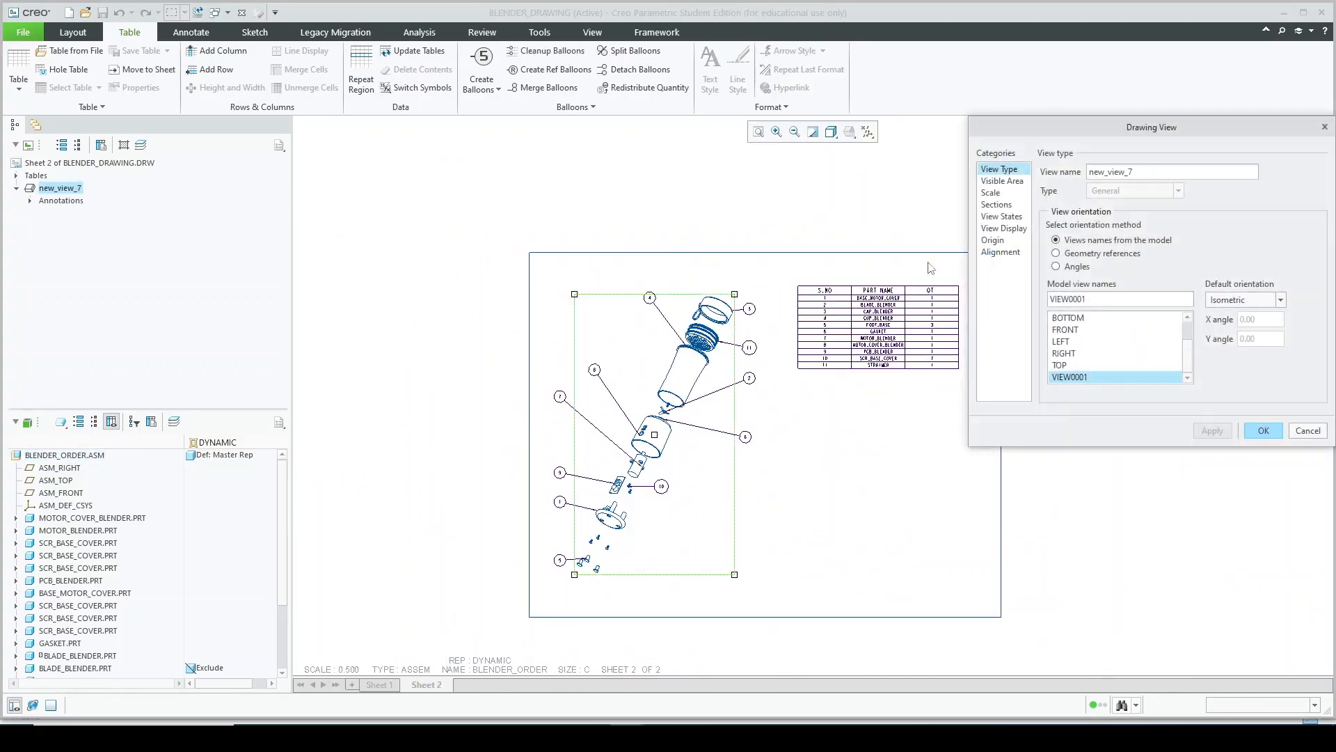
left_click(1018, 240)
left_click(1018, 229)
left_click(1119, 188)
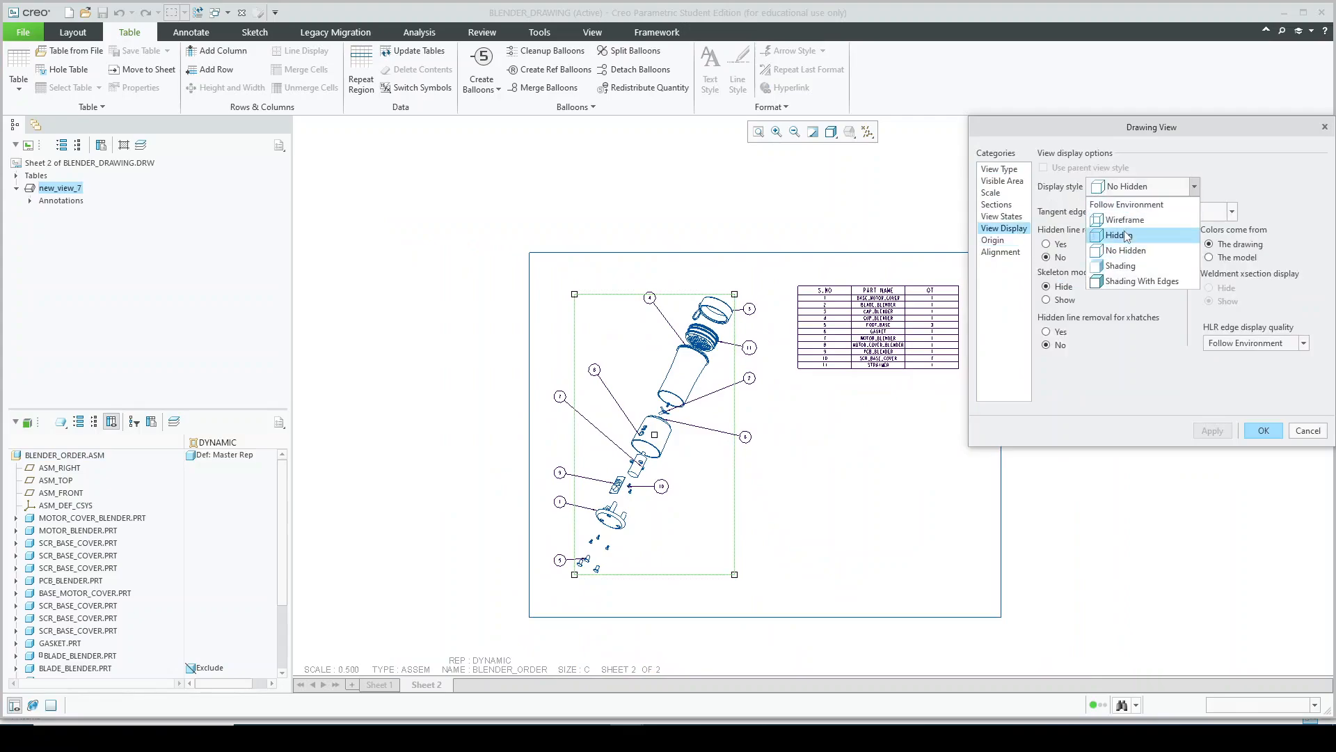
left_click(1119, 265)
left_click(1146, 188)
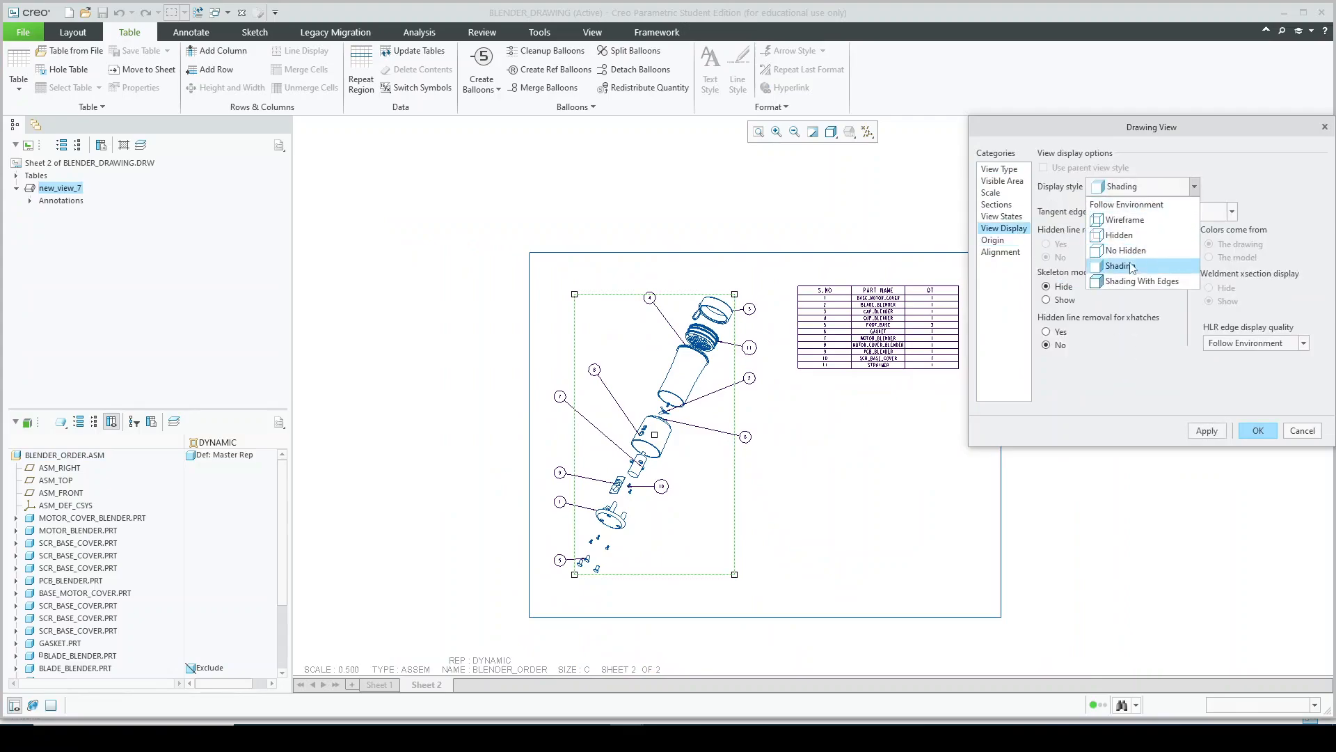
left_click(1141, 280)
left_click(1207, 430)
left_click(1258, 430)
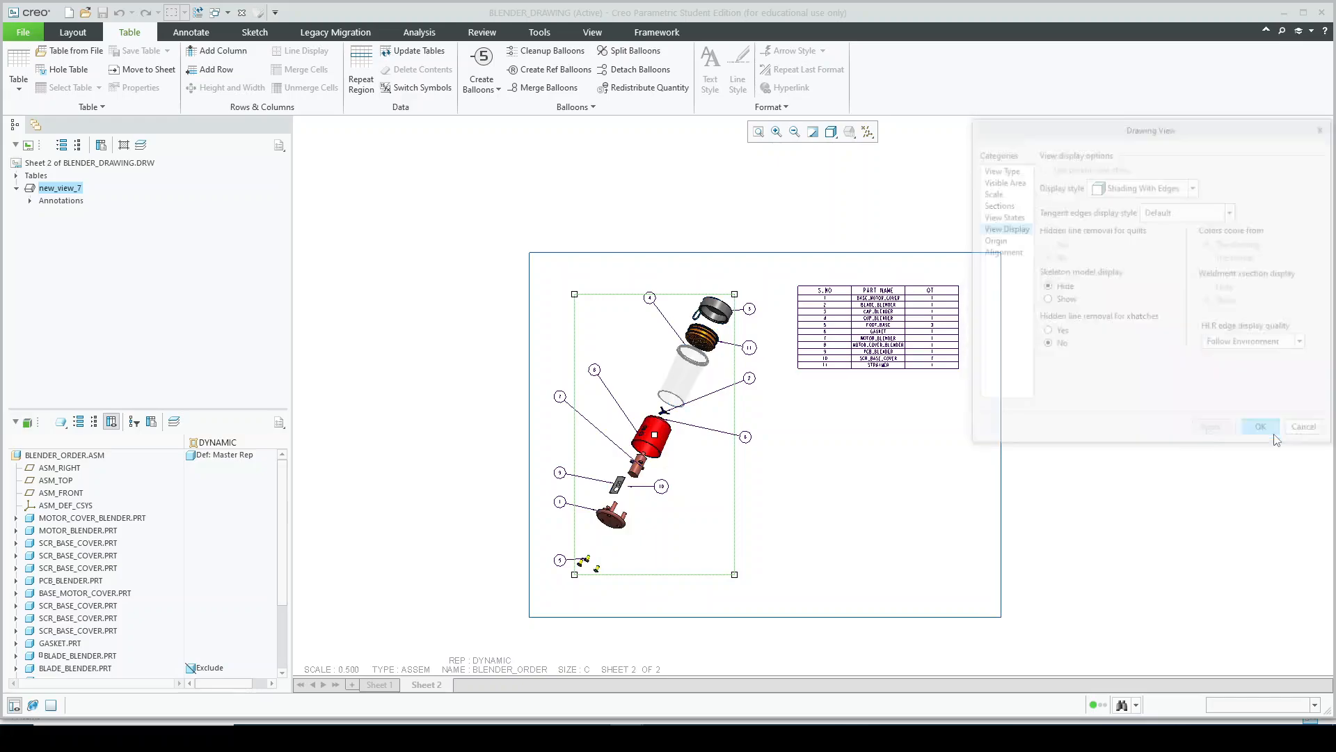
left_click(808, 499)
Move the whole parts table down to about mid-height of the sheet, to the right of the exploded view.
scroll(736, 478, "up", 3)
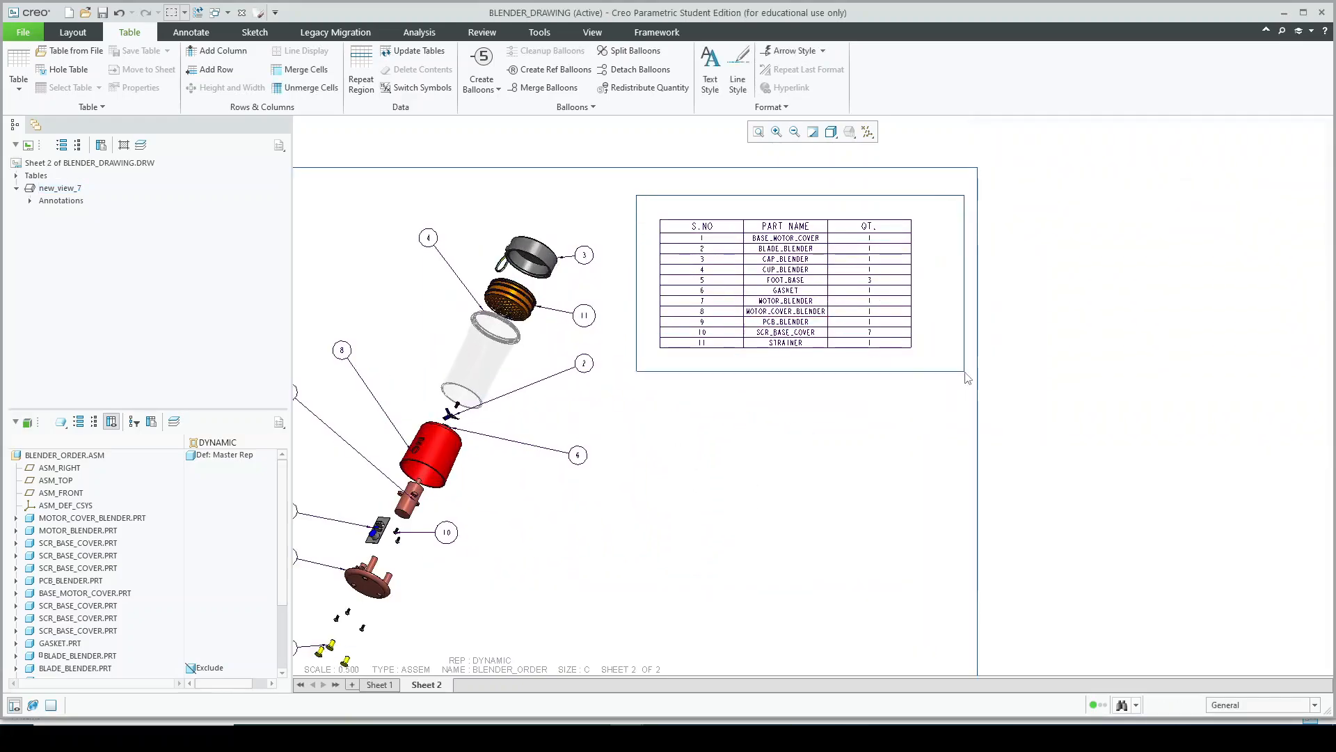
left_click(729, 254)
left_click_drag(666, 223, 675, 385)
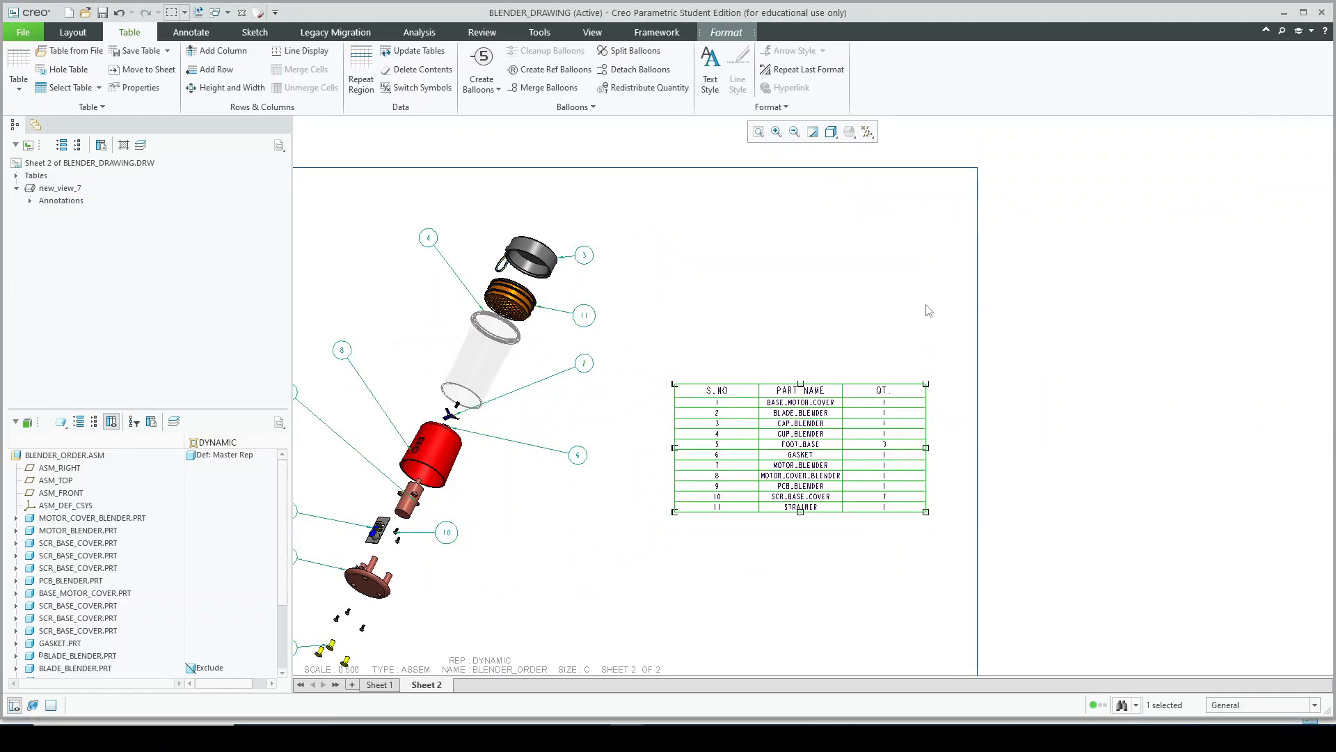
left_click(942, 285)
scroll(824, 242, "down", 2)
mouse_move(863, 277)
middle_mouse_down()
mouse_move(849, 254)
mouse_move(845, 284)
middle_mouse_up()
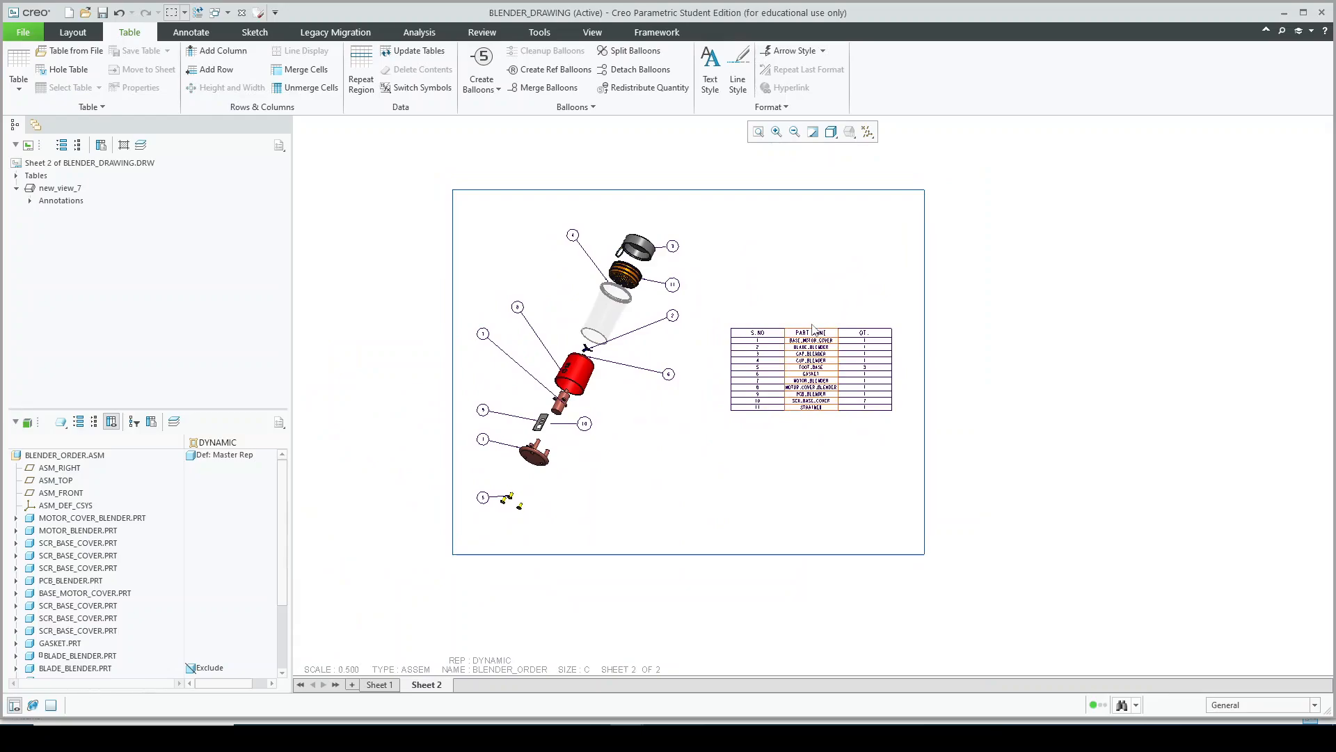